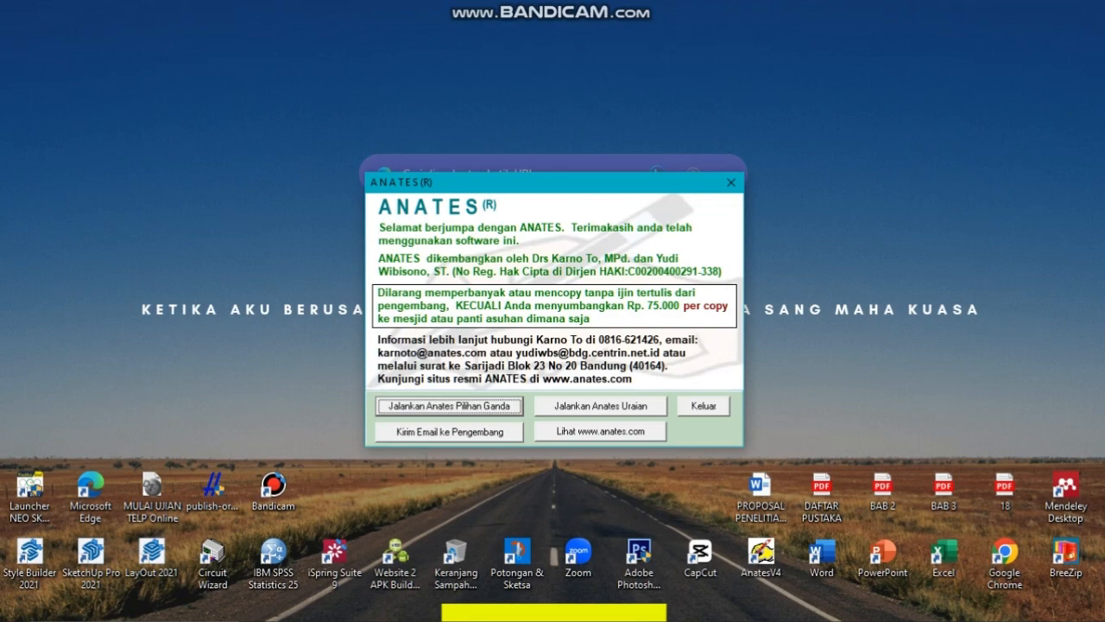
Start Anates Pilihan Ganda and create a new file with 10 subjects, 10 question items and 5 answer choices
{"action": "key", "text": "Return"}
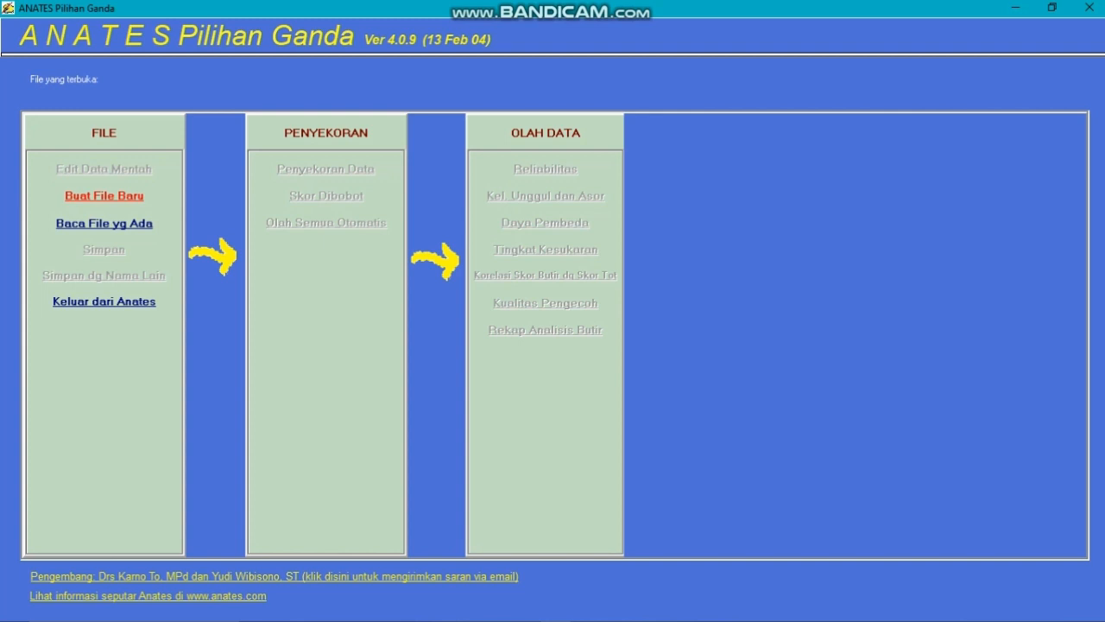
{"action": "left_click", "coordinate": [104, 195]}
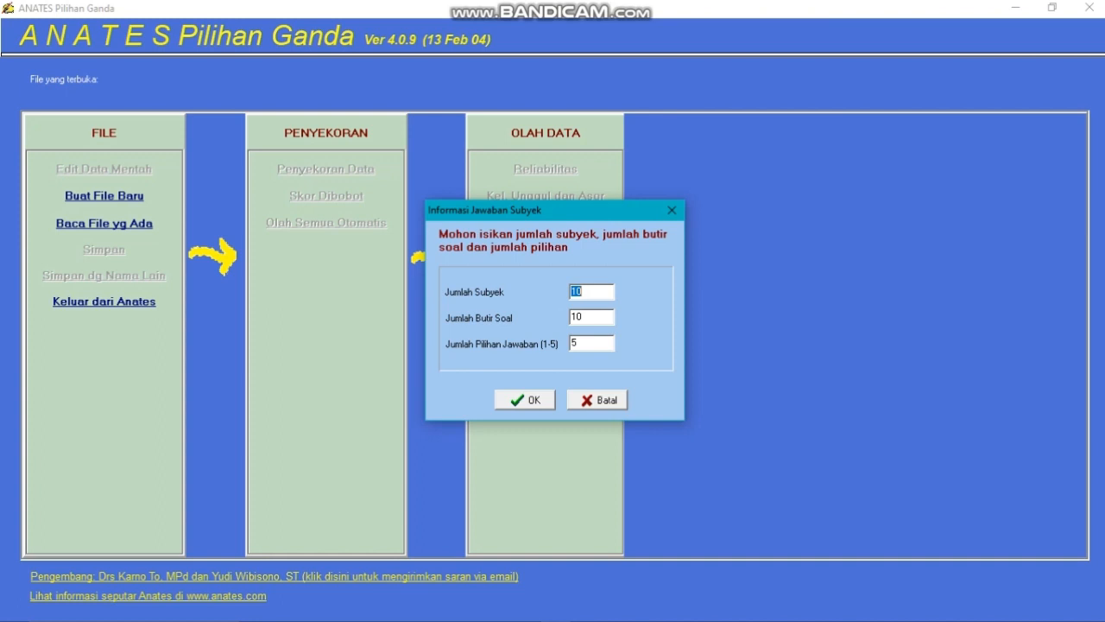
{"action": "left_click", "coordinate": [571, 342]}
{"action": "left_click", "coordinate": [583, 292]}
{"action": "key", "text": "Return"}
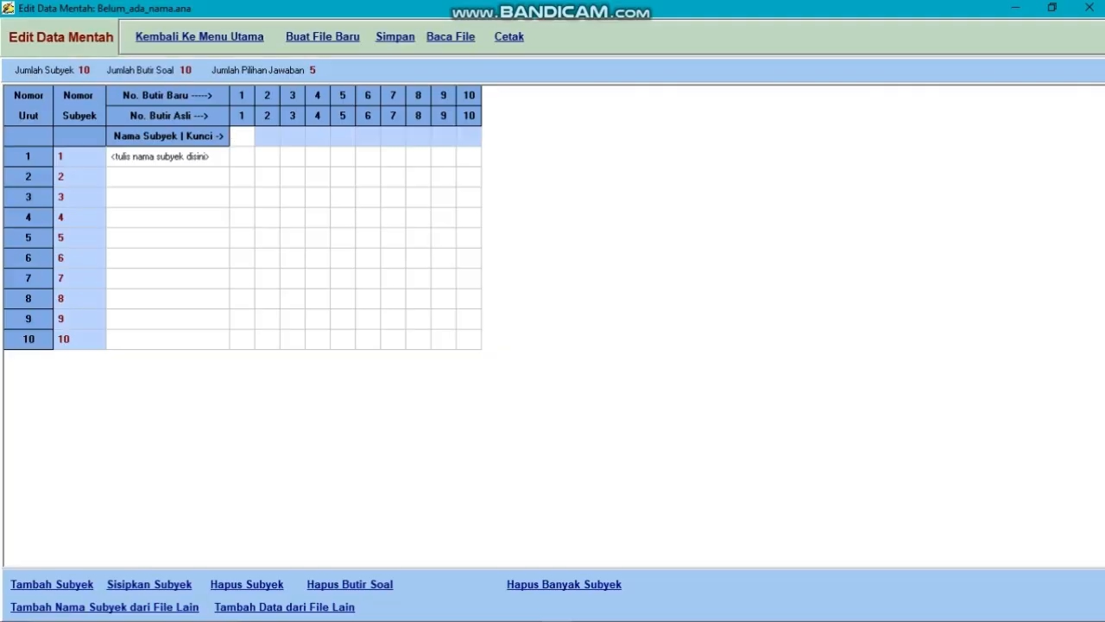
Enter the answer key a, d, e, b, c, e, a, d, b, c for items 1 to 10
{"action": "type", "text": "adebc"}
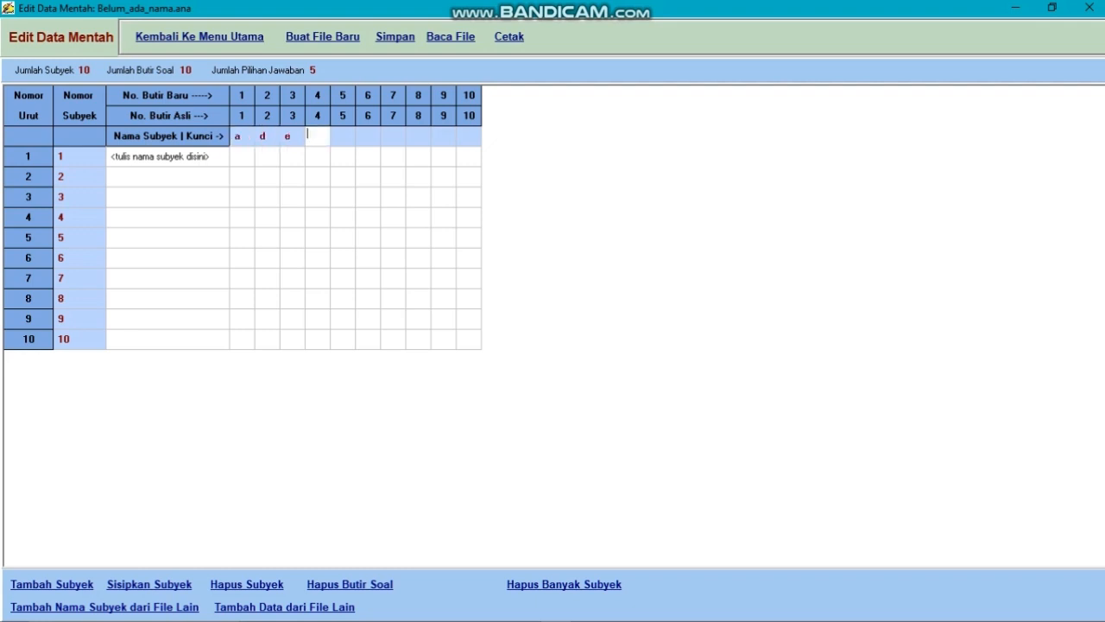
{"action": "type", "text": "eadb"}
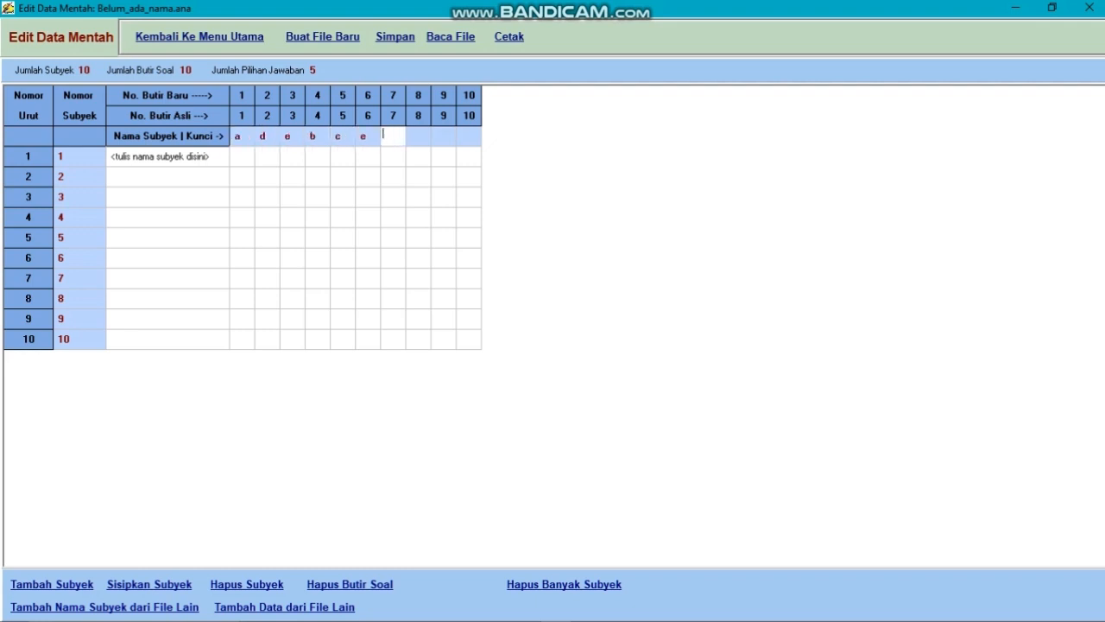
{"action": "type", "text": "c"}
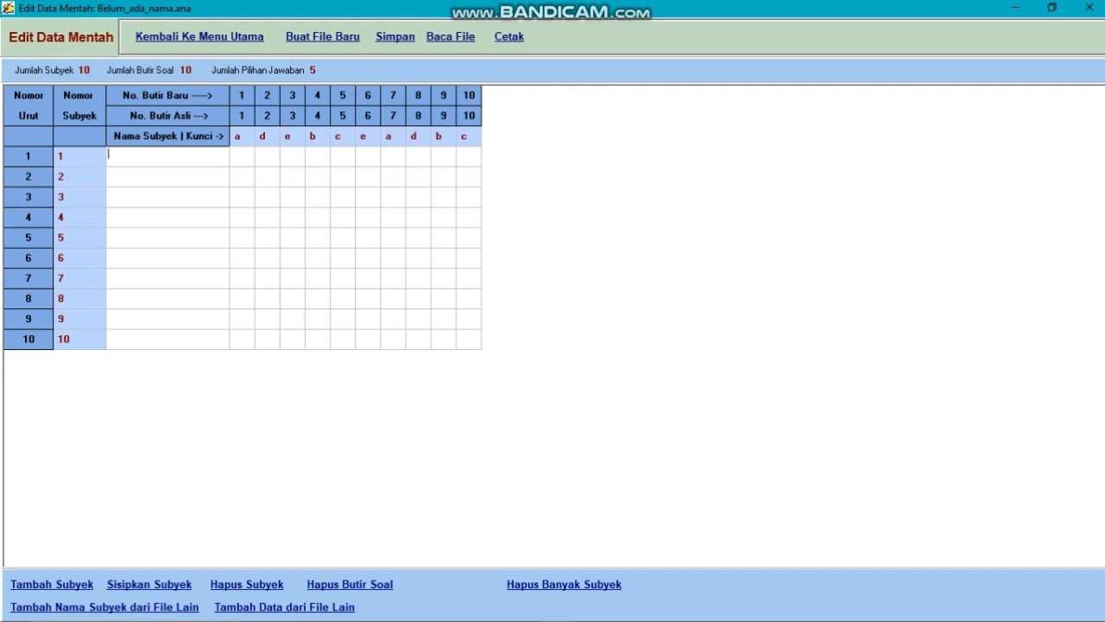
{"action": "type", "text": "abduk"}
Enter the first subject's name in row 1 of the raw data table
{"action": "key", "text": "BackSpace"}
{"action": "type", "text": "l"}
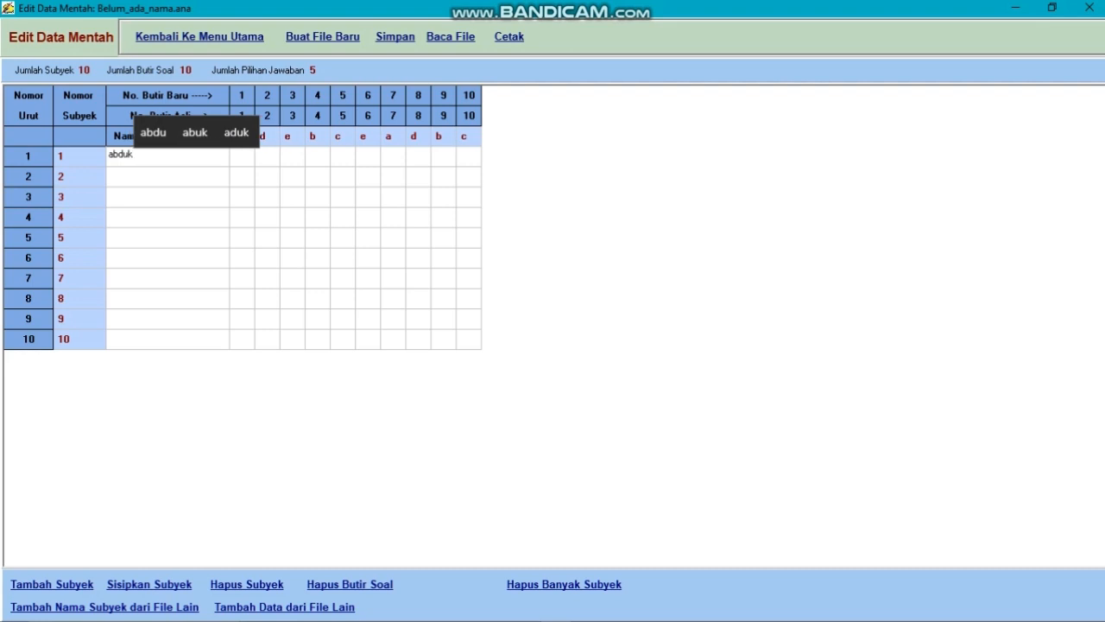
{"action": "key", "text": "Tab"}
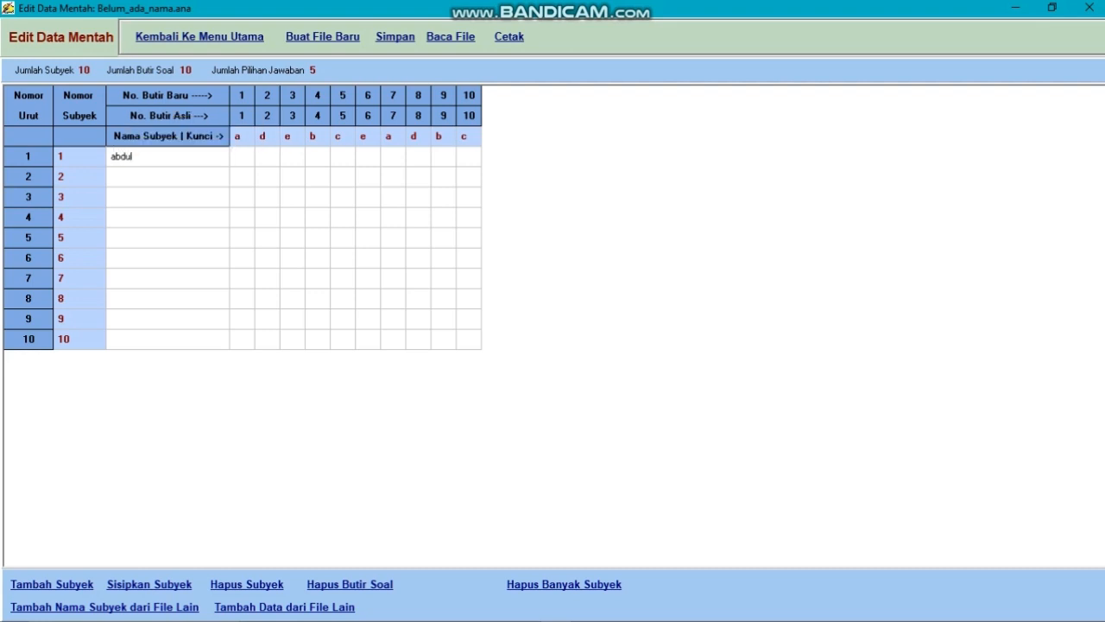
Name subjects 2 to 10 with the single letters b, c, d, e, f, g, h, i and j
{"action": "key", "text": "Down"}
{"action": "key", "text": "Left"}
{"action": "type", "text": "b"}
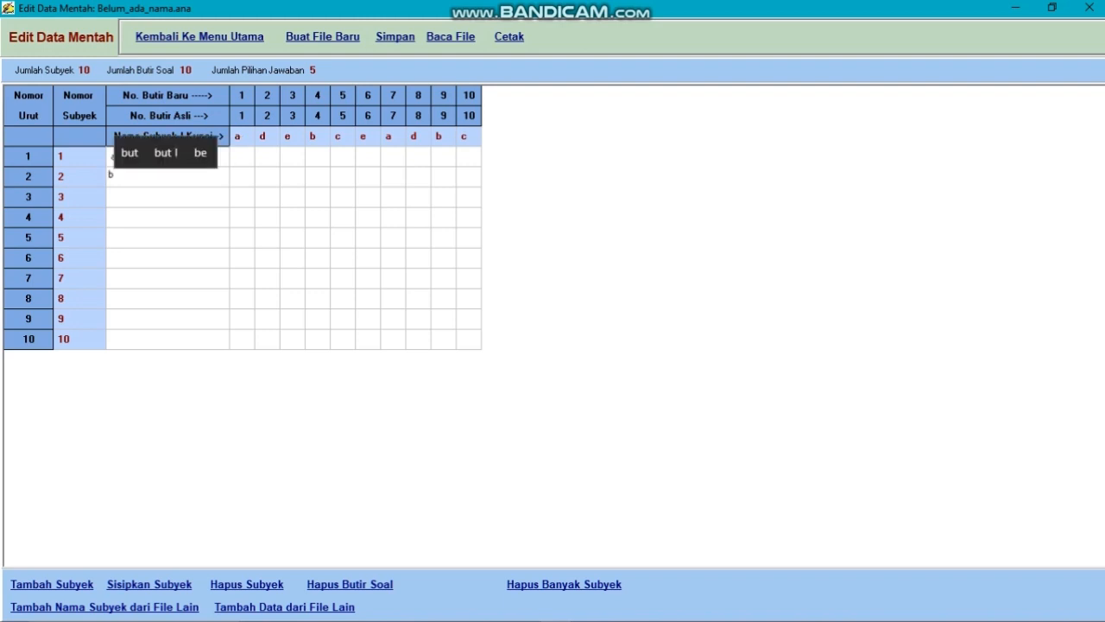
{"action": "key", "text": "Down"}
{"action": "type", "text": "c"}
{"action": "key", "text": "Down"}
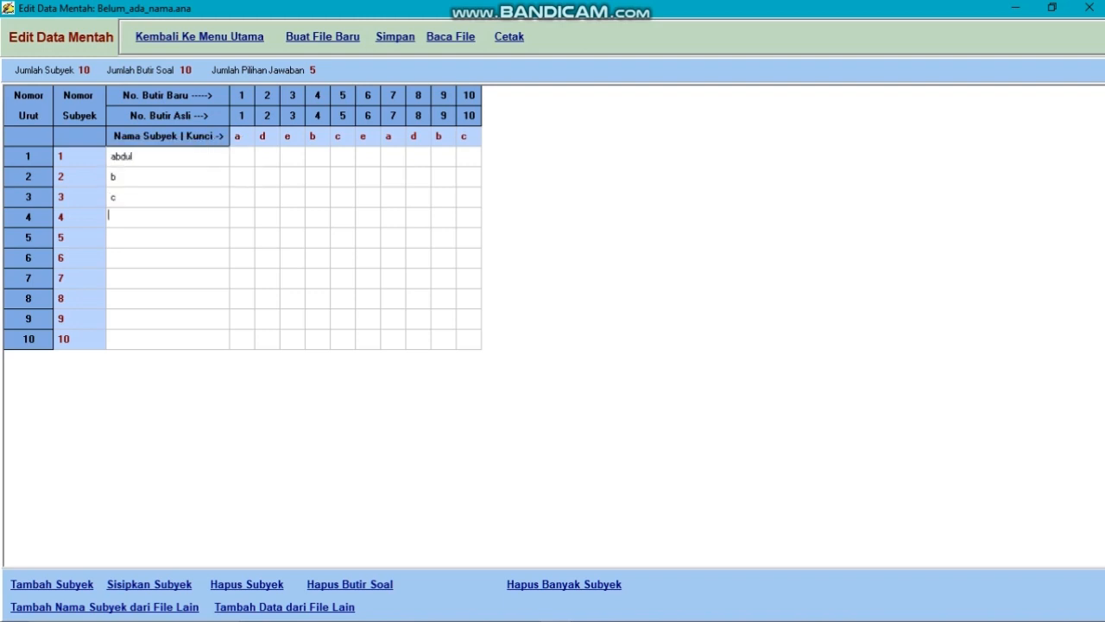
{"action": "type", "text": "d"}
{"action": "key", "text": "Down"}
{"action": "type", "text": "e"}
{"action": "key", "text": "Down"}
{"action": "type", "text": "f"}
{"action": "key", "text": "Down"}
{"action": "type", "text": "g"}
{"action": "key", "text": "Down"}
{"action": "type", "text": "h"}
{"action": "key", "text": "Down"}
{"action": "type", "text": "i"}
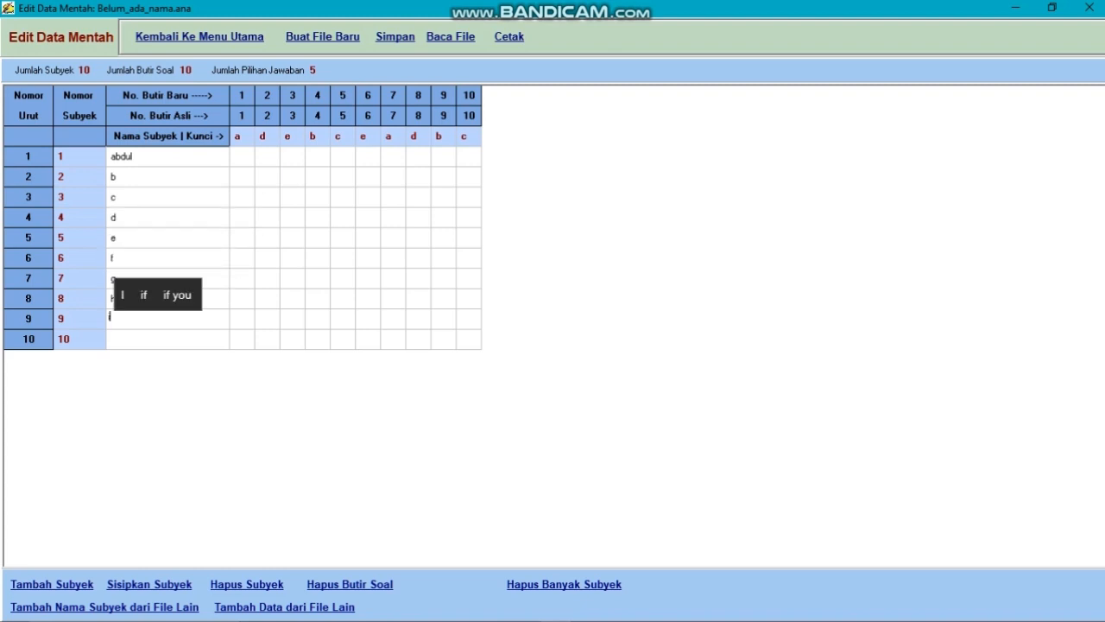
{"action": "key", "text": "Down"}
{"action": "type", "text": "i"}
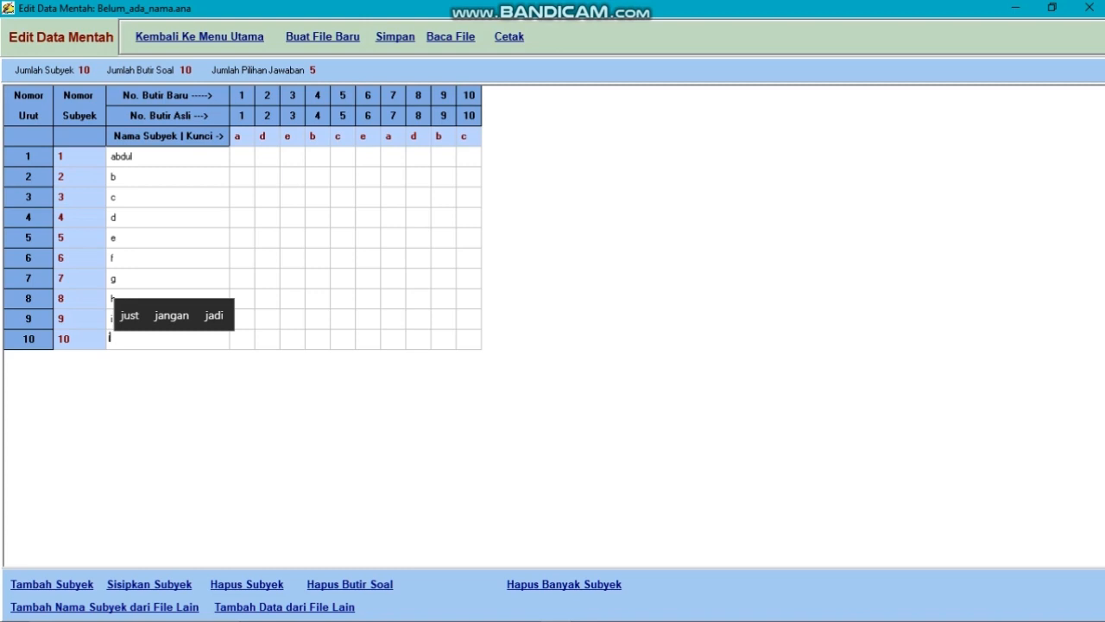
Fill in the first subject's answers b, e, a, c, d, b, e, d for items 1 to 8 and try v for item 9
{"action": "left_click", "coordinate": [242, 157]}
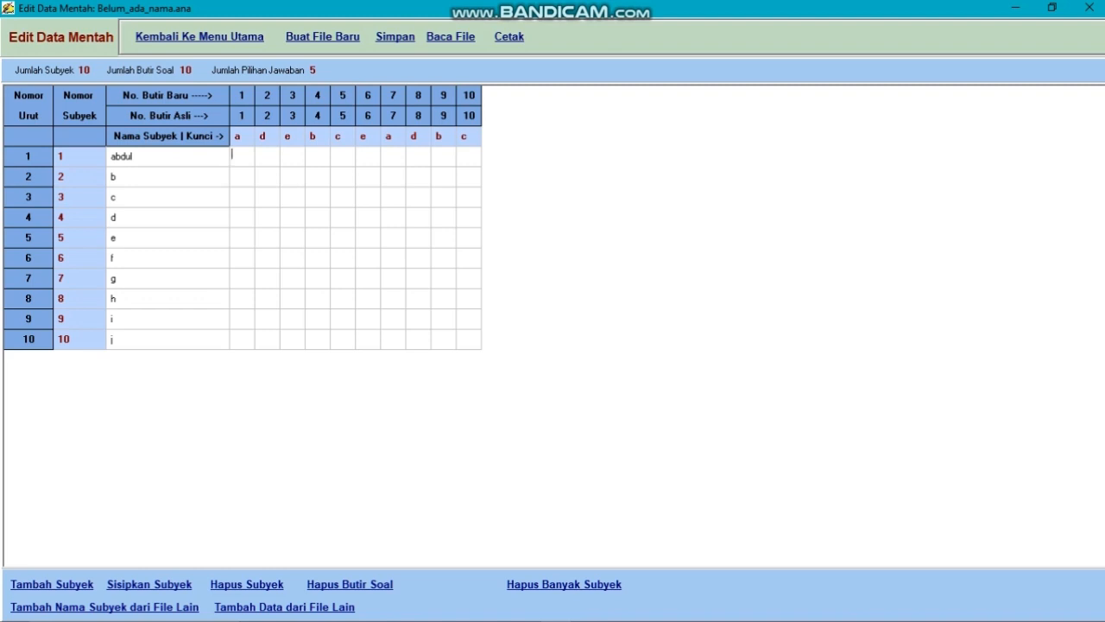
{"action": "type", "text": "beacdbedv"}
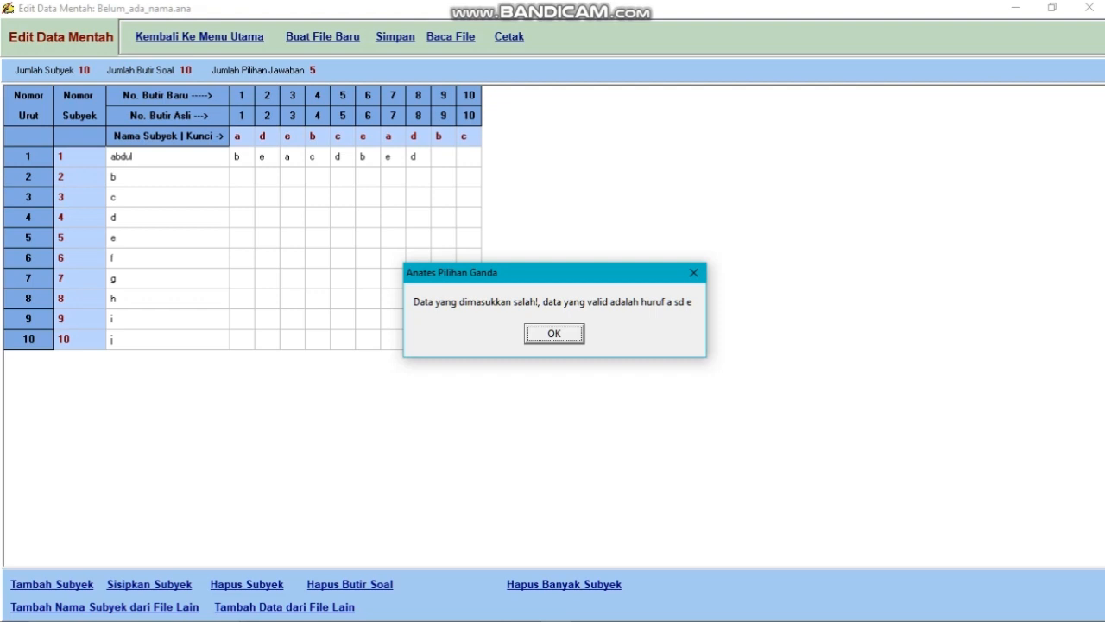
{"action": "key", "text": "Return"}
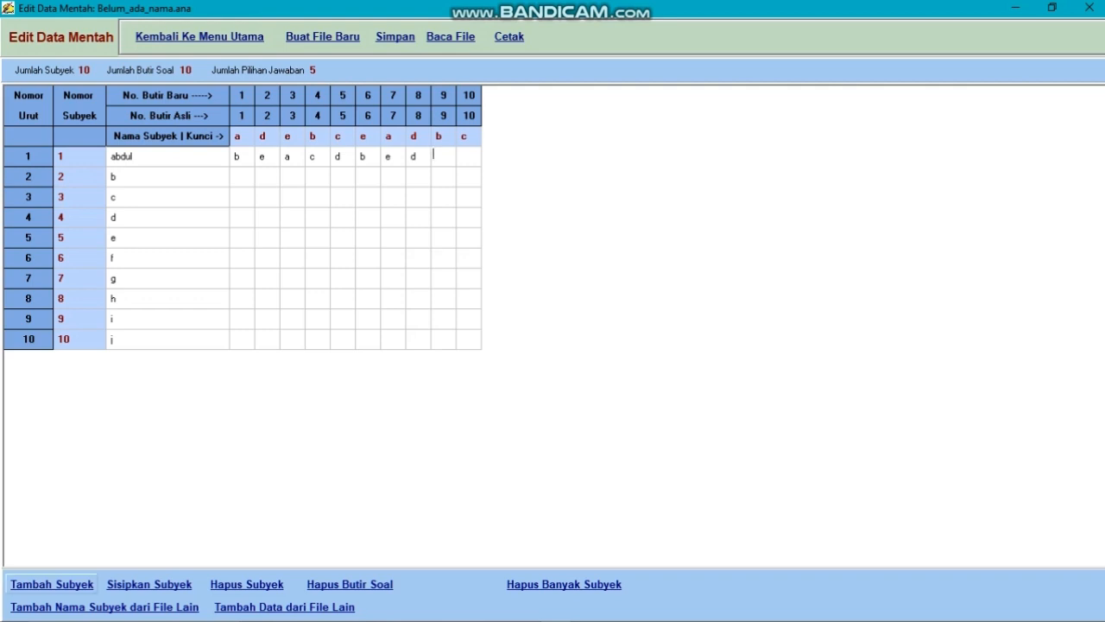
Append a subject row at the end of the table and insert a blank subject above subject g in row 7
{"action": "left_click", "coordinate": [52, 584]}
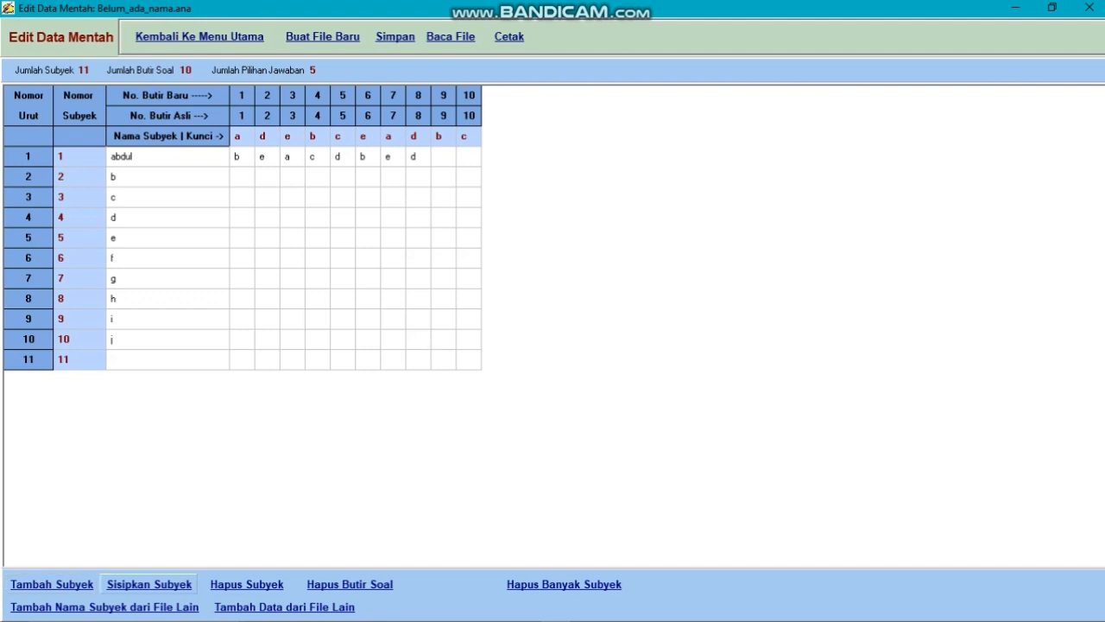
{"action": "left_click", "coordinate": [110, 276]}
{"action": "left_click", "coordinate": [149, 583]}
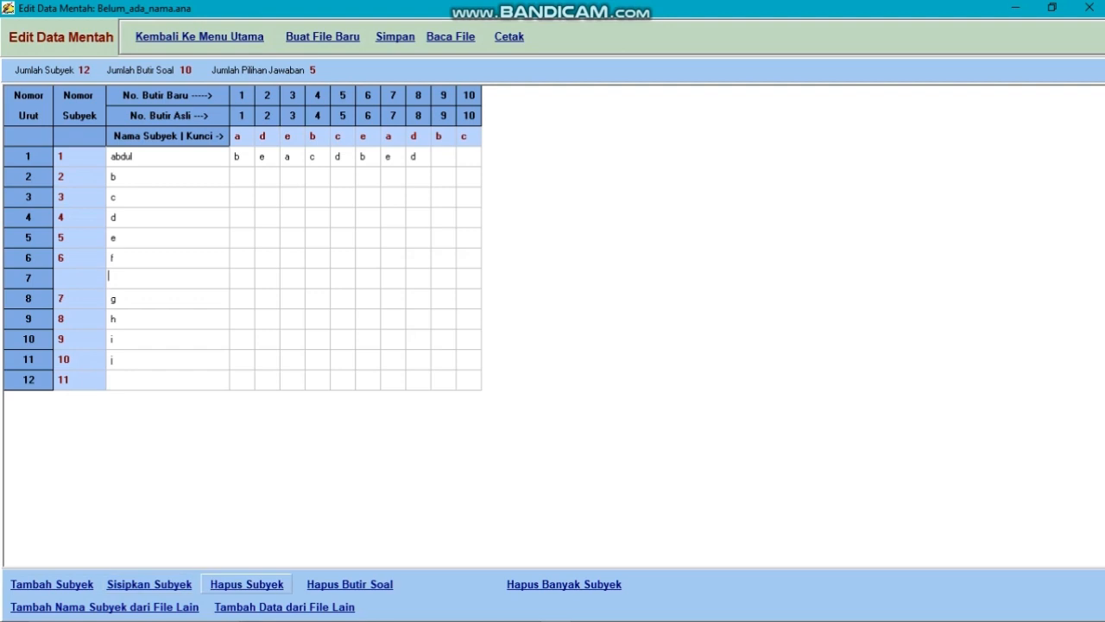
Delete the blank subject in row 7 and remove question item 10, confirming both deletions
{"action": "left_click", "coordinate": [246, 584]}
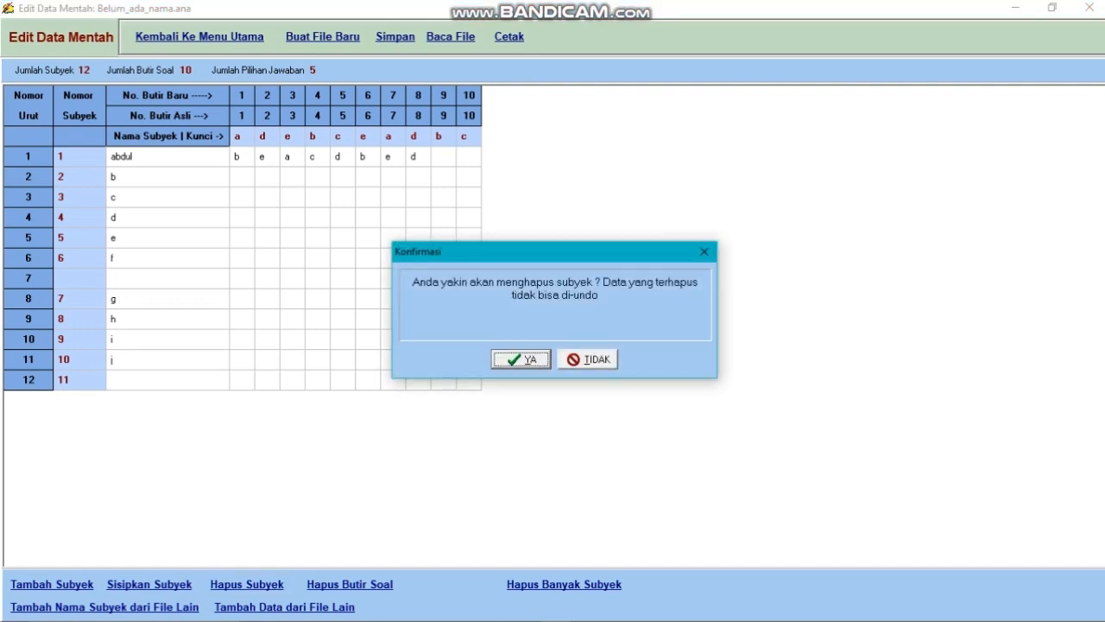
{"action": "key", "text": "Return"}
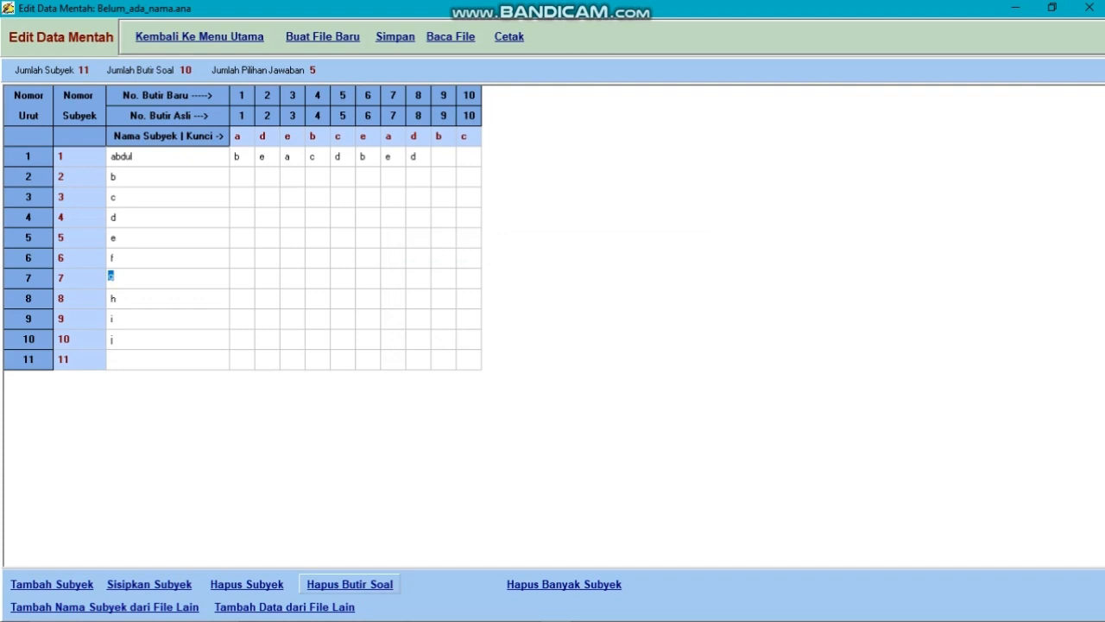
{"action": "left_click", "coordinate": [467, 137]}
{"action": "left_click", "coordinate": [350, 584]}
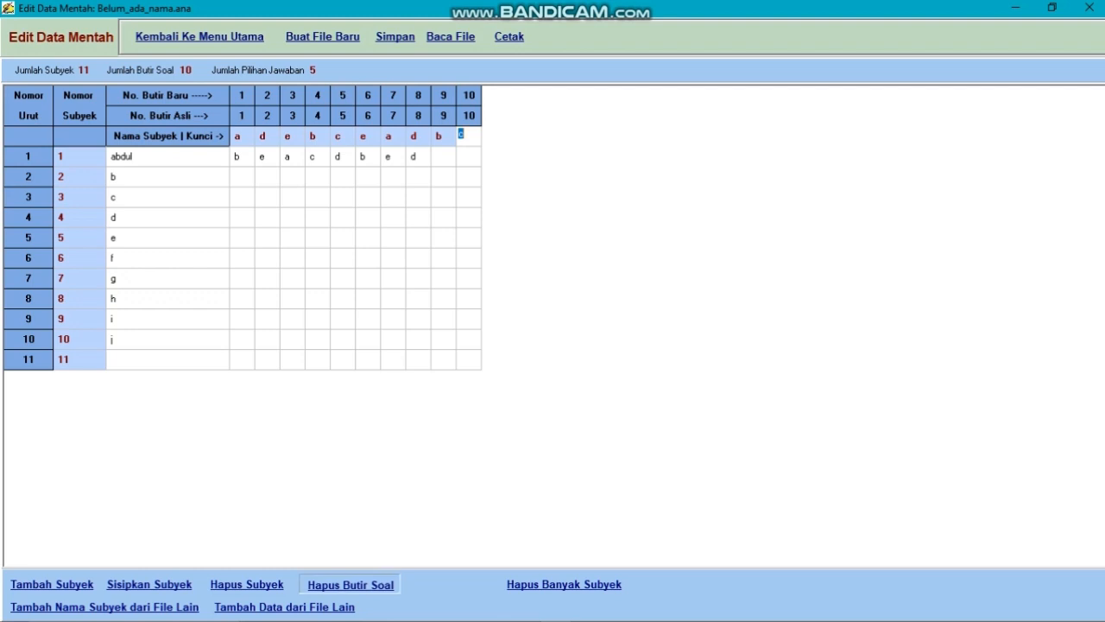
{"action": "key", "text": "Return"}
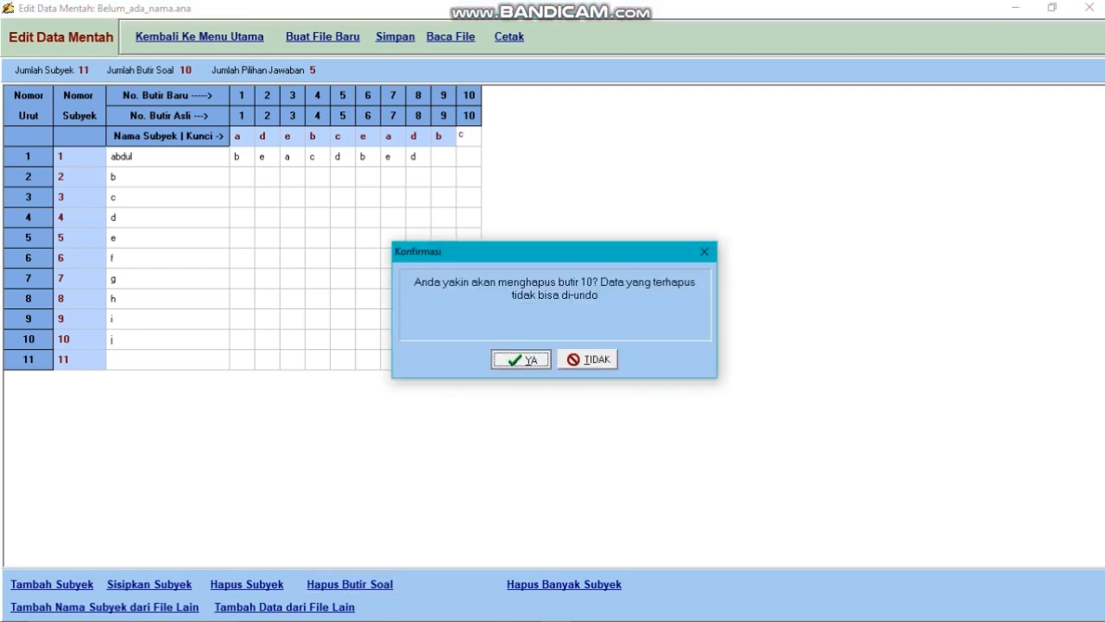
{"action": "left_click", "coordinate": [112, 217]}
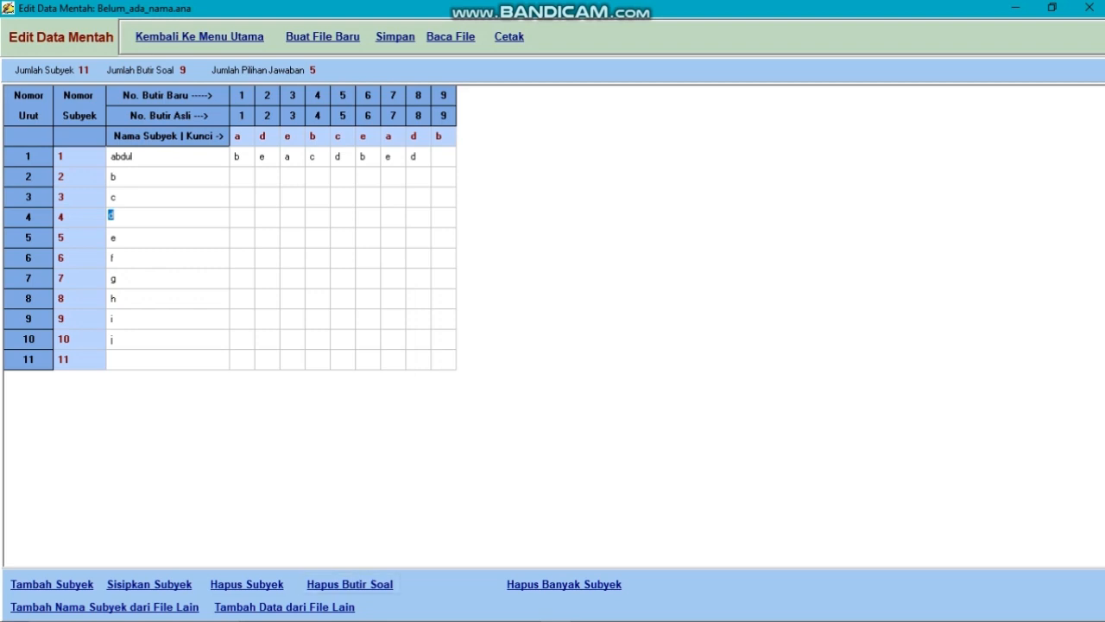
View the settings for deleting many subjects at once and leave without deleting anything
{"action": "left_click", "coordinate": [113, 257]}
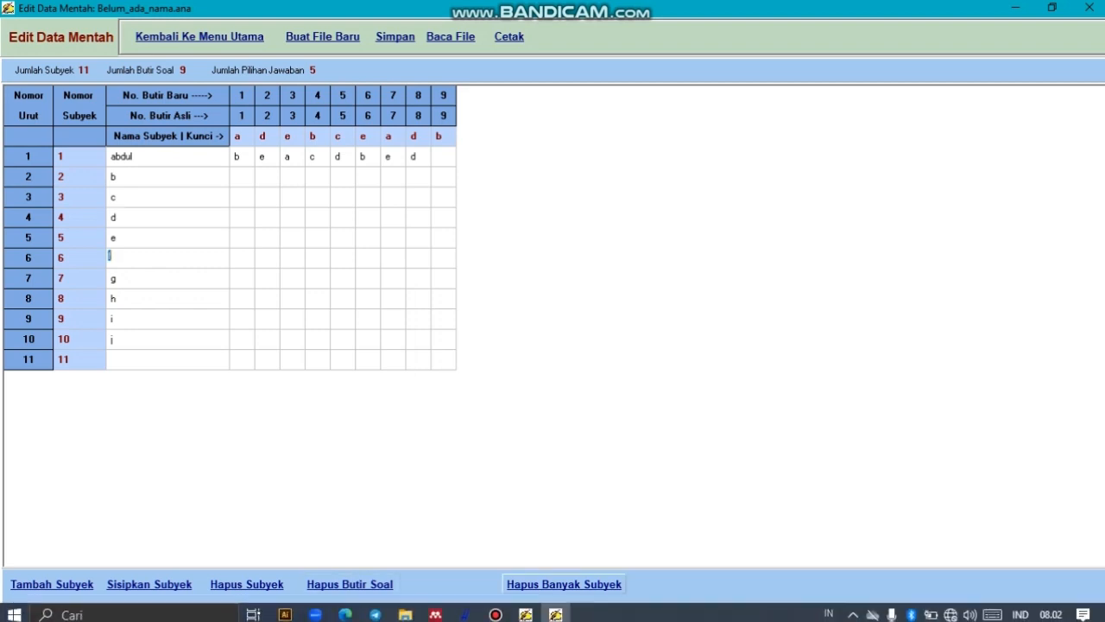
{"action": "left_click", "coordinate": [564, 583]}
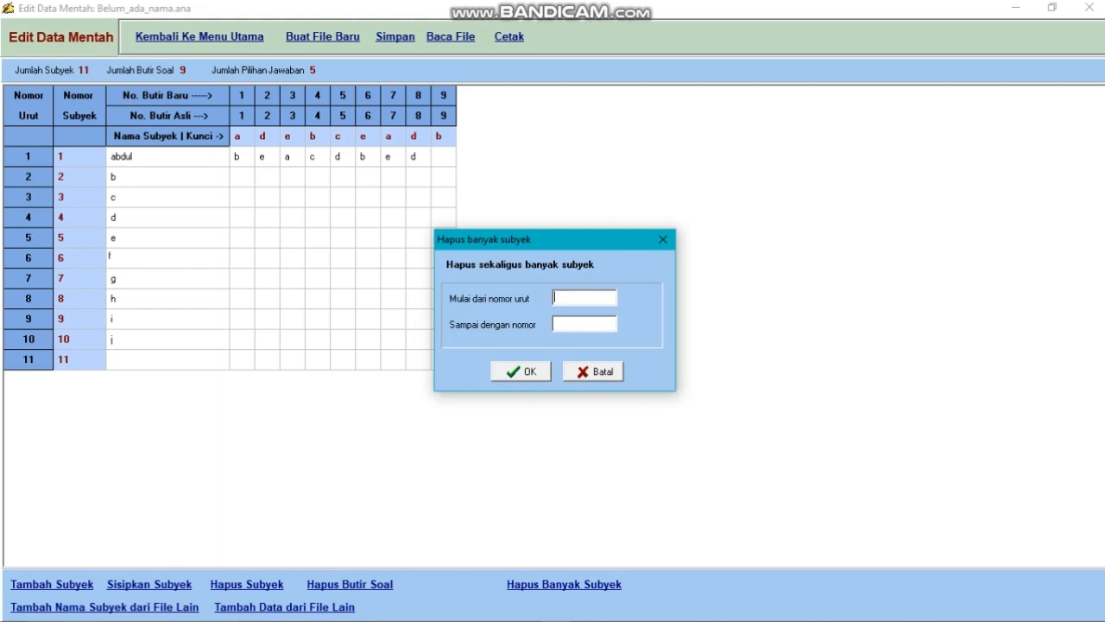
{"action": "left_click", "coordinate": [593, 372]}
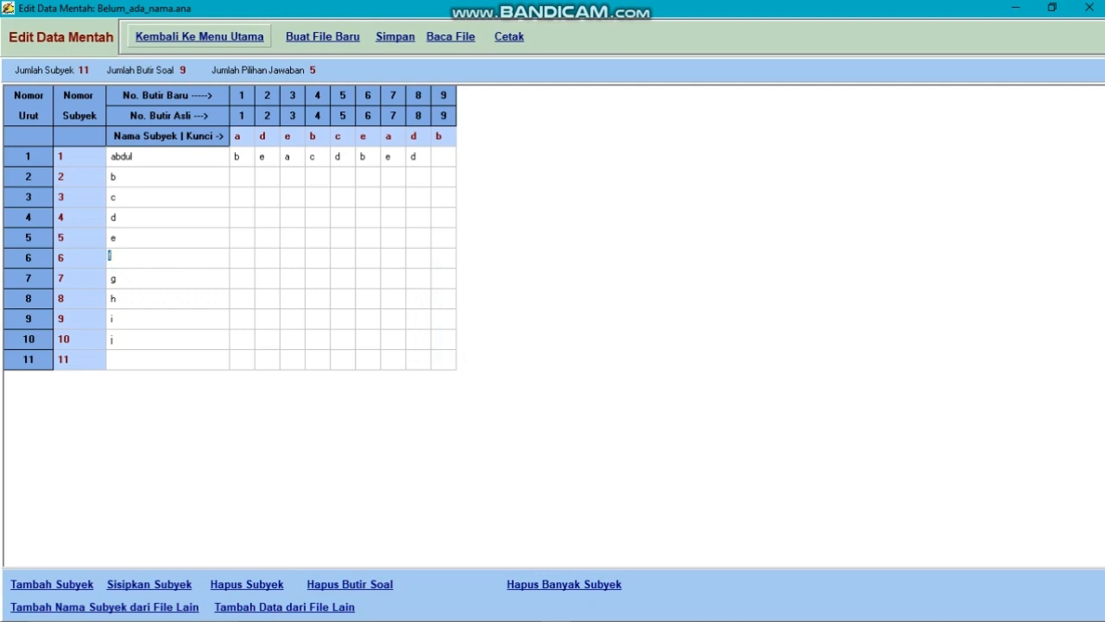
Return to the main menu and open the existing file XI MIPA 7 without saving the current file
{"action": "left_click", "coordinate": [200, 36]}
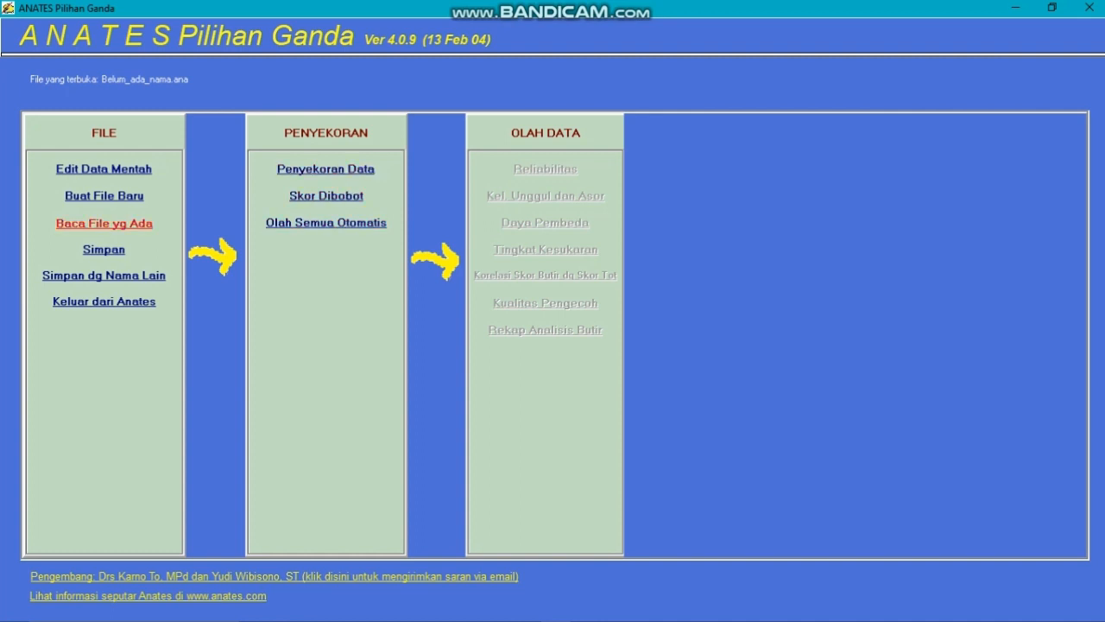
{"action": "left_click", "coordinate": [104, 223]}
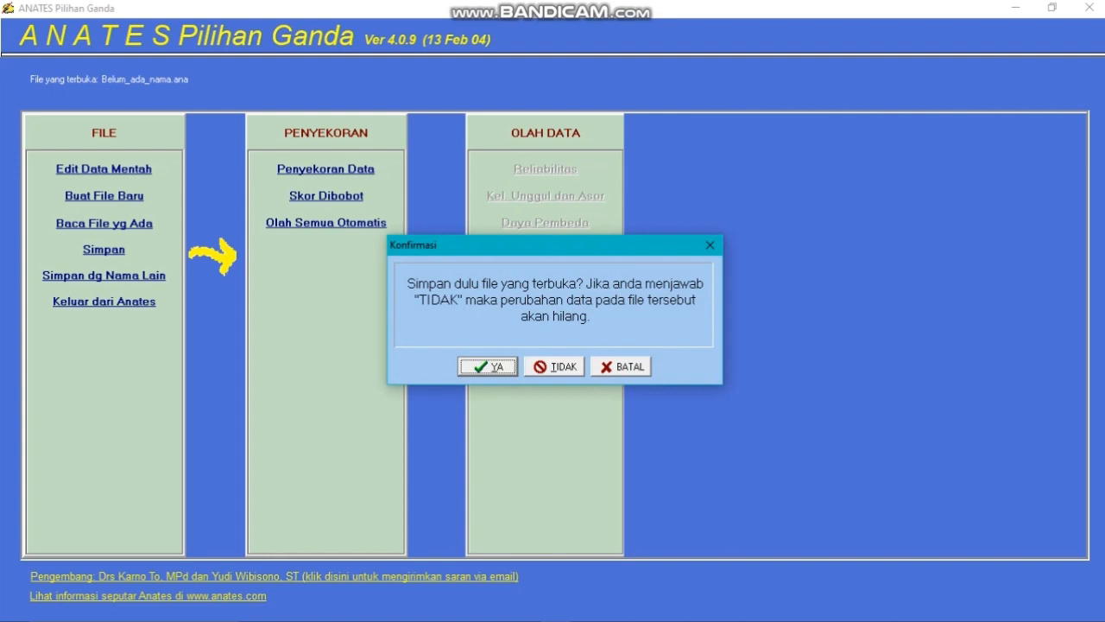
{"action": "left_click", "coordinate": [554, 366]}
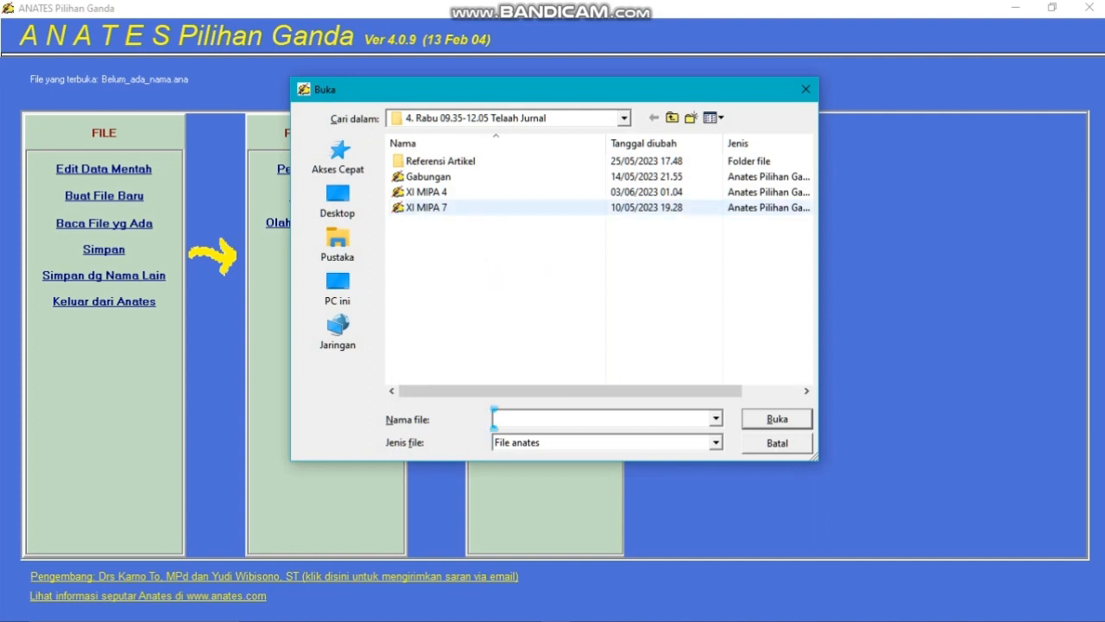
{"action": "left_click", "coordinate": [427, 208]}
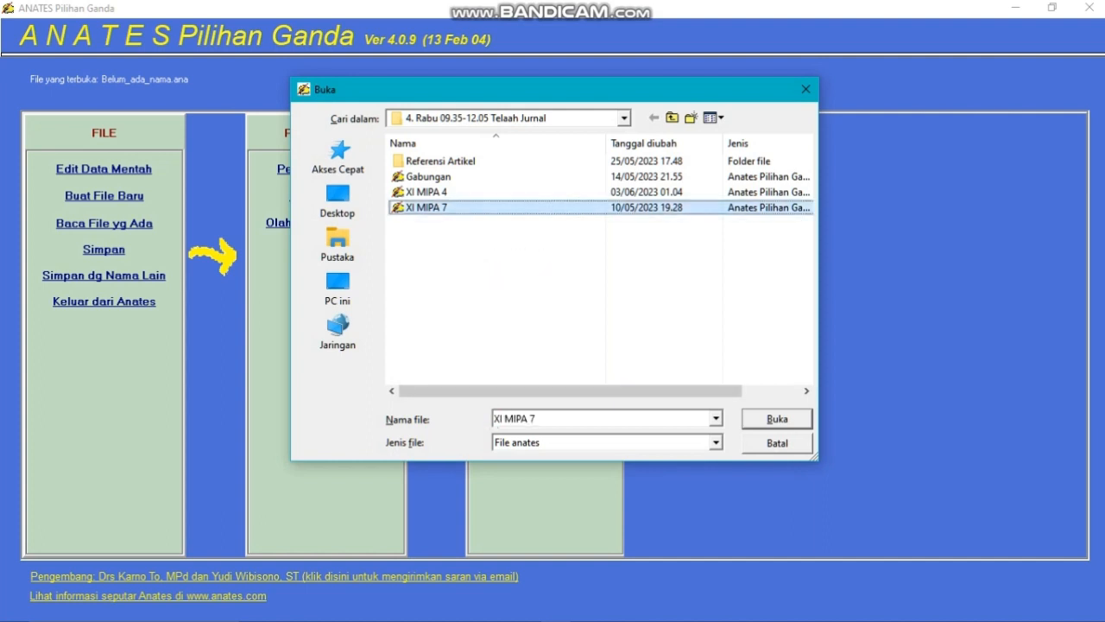
{"action": "key", "text": "Return"}
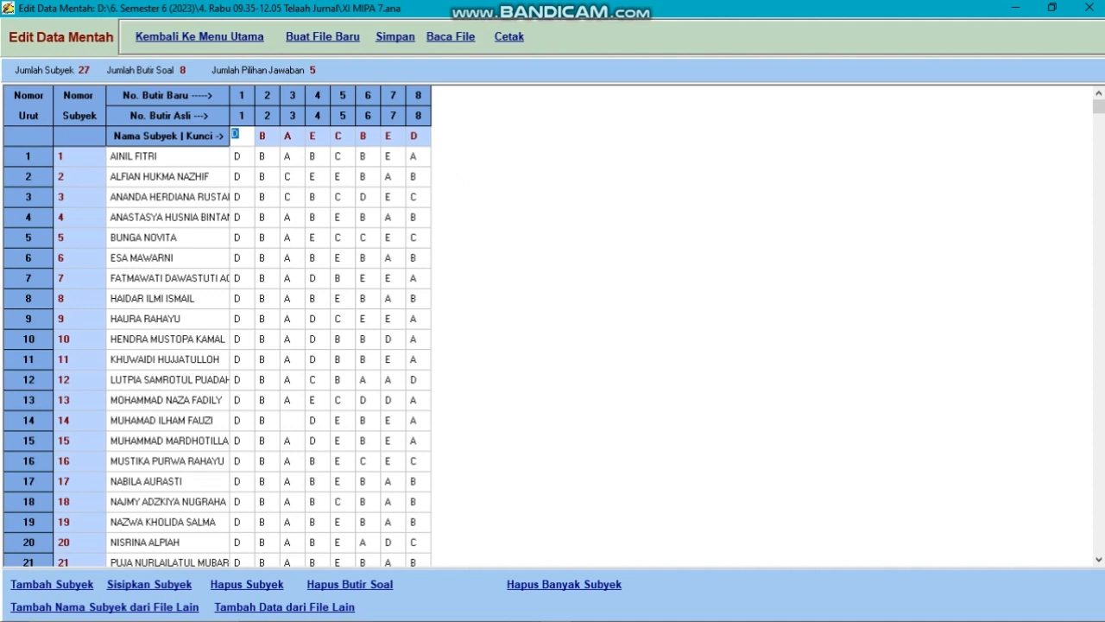
Widen the subject name column so that the full names fit
{"action": "left_click", "coordinate": [241, 278]}
{"action": "left_click_drag", "start_coordinate": [229, 116], "coordinate": [319, 116]}
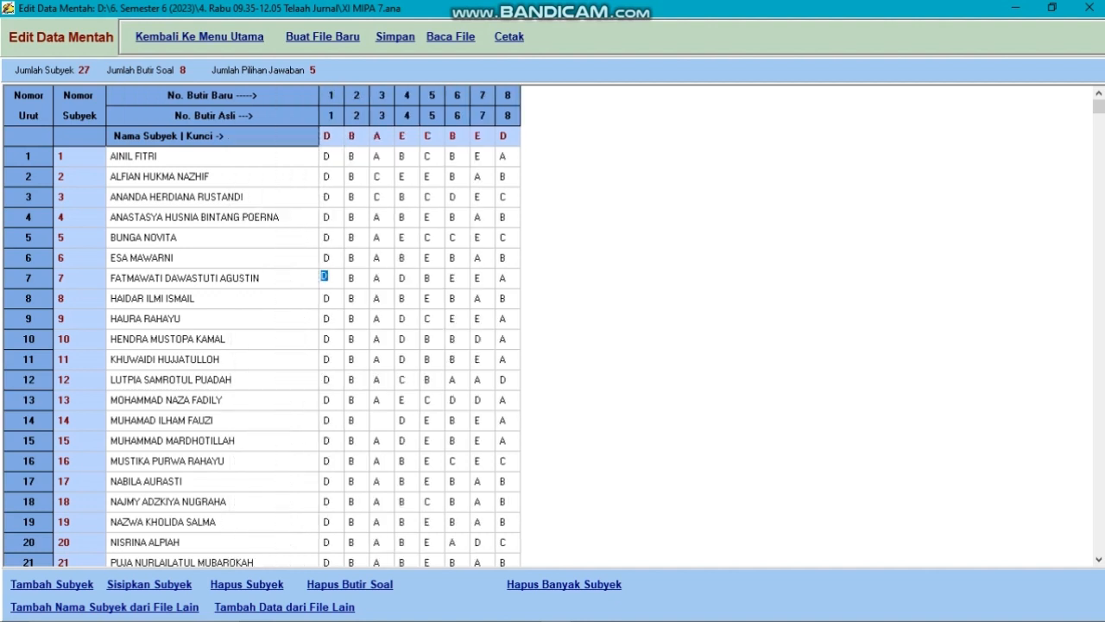
Look through the subjects' names and answers down to the last subject in row 27
{"action": "left_click", "coordinate": [140, 257]}
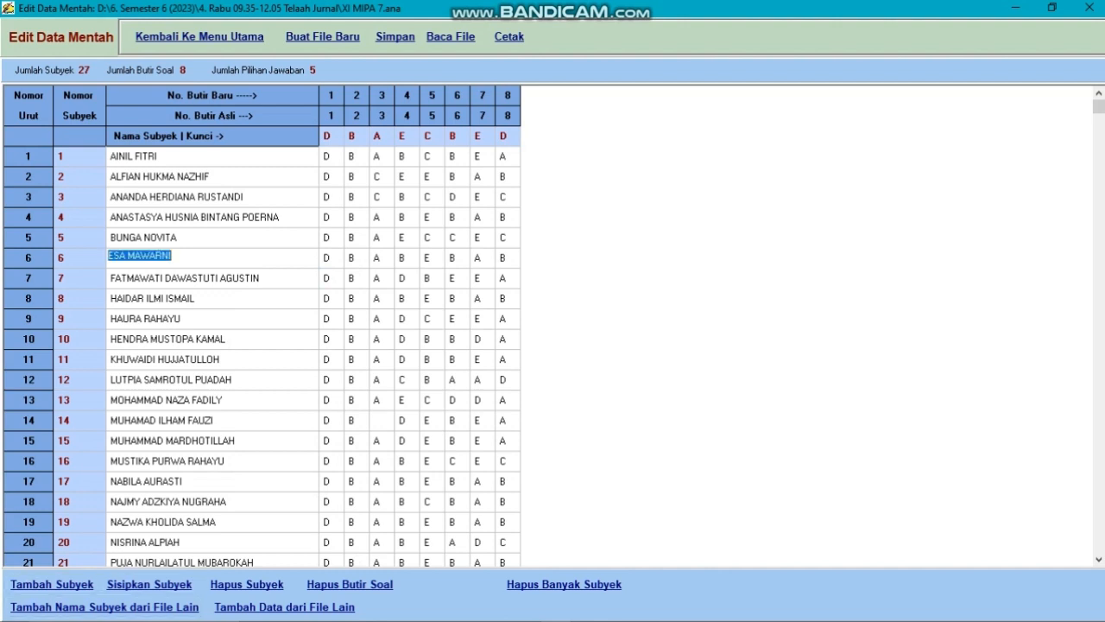
{"action": "scroll", "coordinate": [140, 257], "scroll_direction": "down", "scroll_amount": 7}
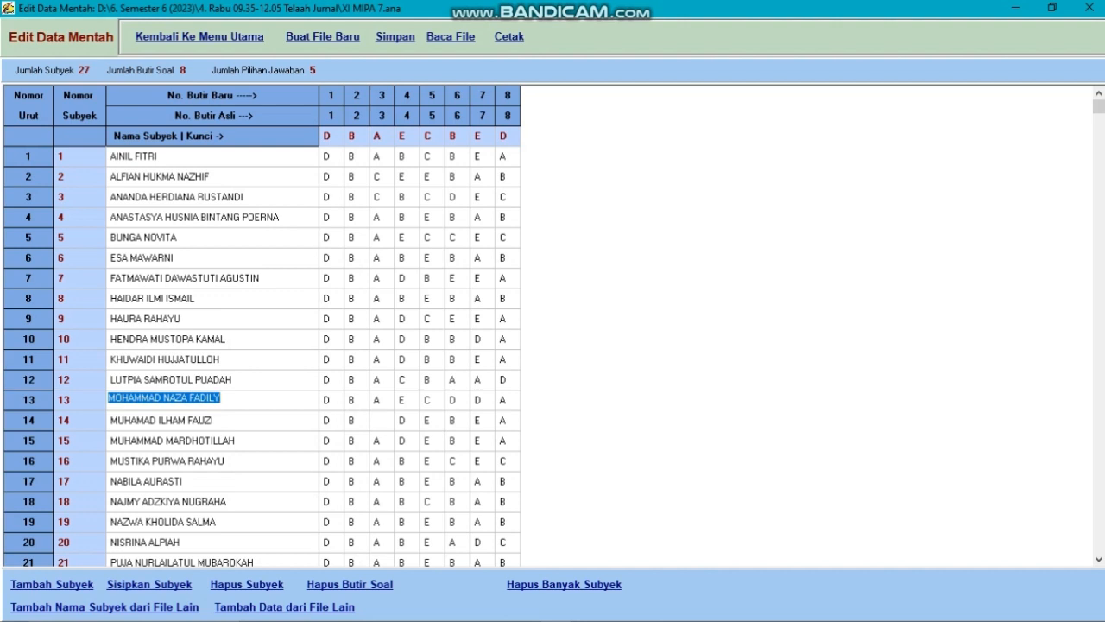
{"action": "key", "text": "Down"}
{"action": "key", "text": "Down"}
{"action": "key", "text": "Down"}
{"action": "key", "text": "Down"}
{"action": "key", "text": "Down"}
{"action": "key", "text": "Down"}
{"action": "key", "text": "Down"}
{"action": "key", "text": "Down"}
{"action": "key", "text": "Down"}
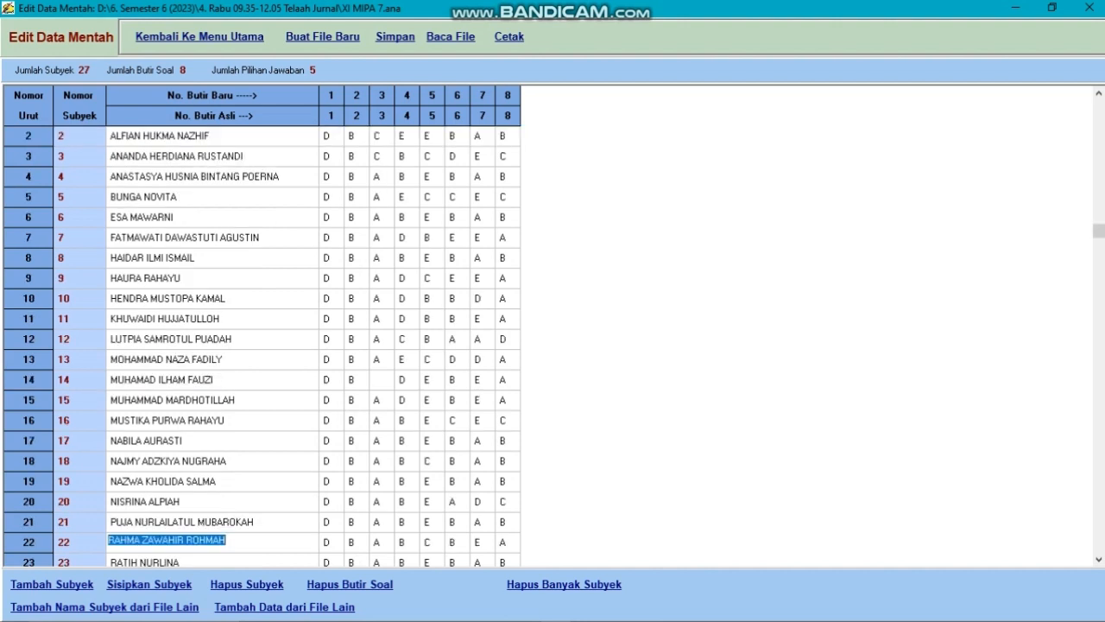
{"action": "key", "text": "Down"}
{"action": "key", "text": "Down"}
{"action": "key", "text": "Down"}
{"action": "key", "text": "Down"}
{"action": "key", "text": "Down"}
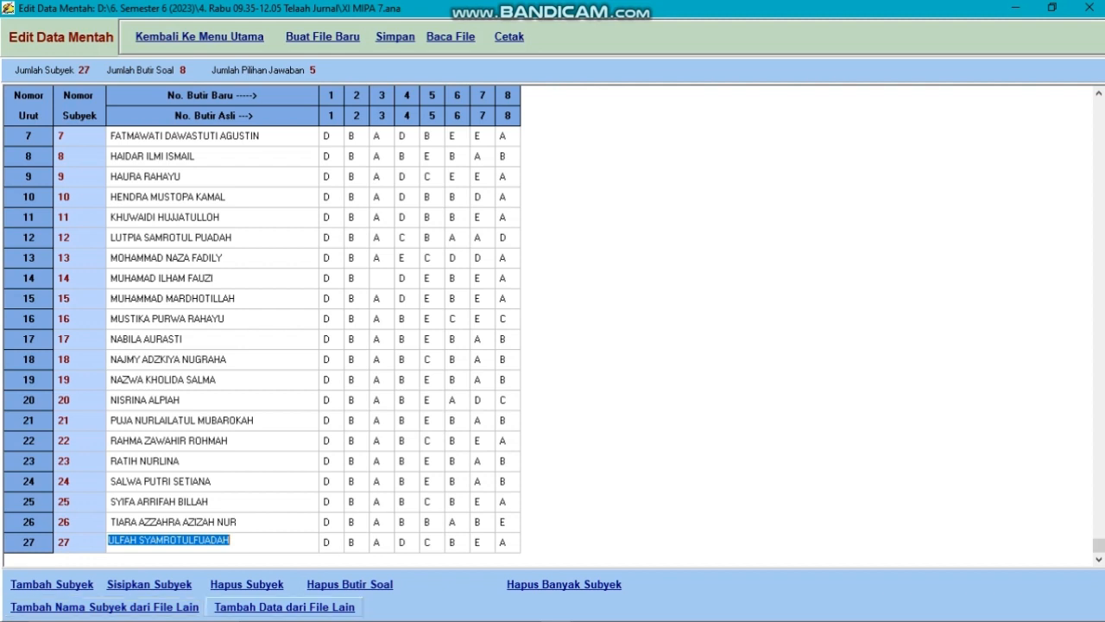
Choose XI MIPA 4 as the file to add data from and cancel the merge
{"action": "left_click", "coordinate": [285, 607]}
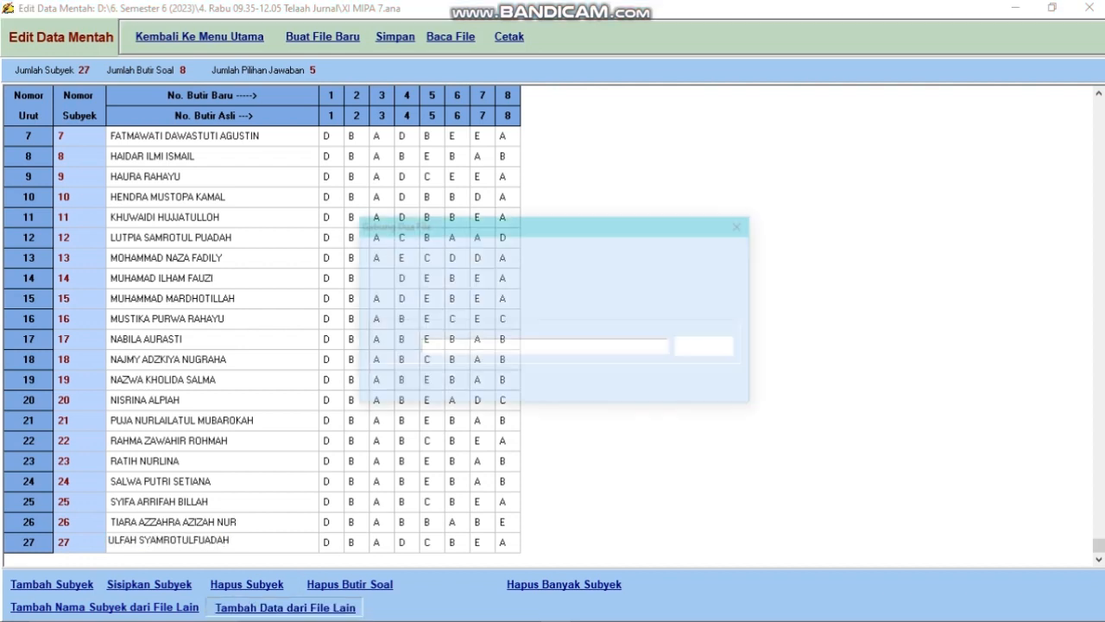
{"action": "left_click", "coordinate": [709, 347]}
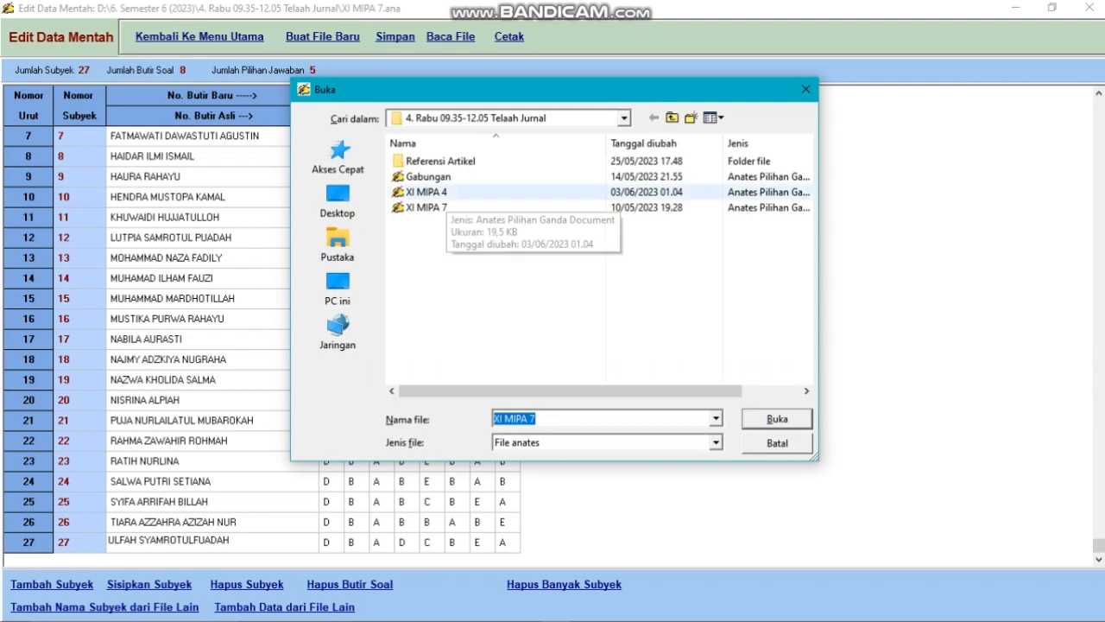
{"action": "left_click", "coordinate": [445, 193]}
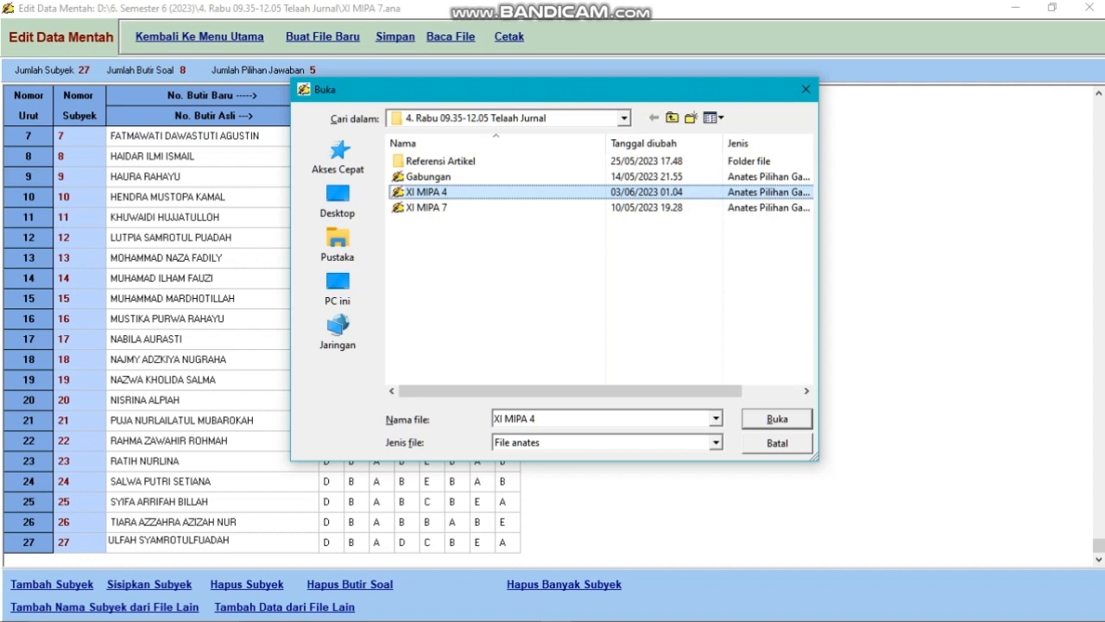
{"action": "key", "text": "Return"}
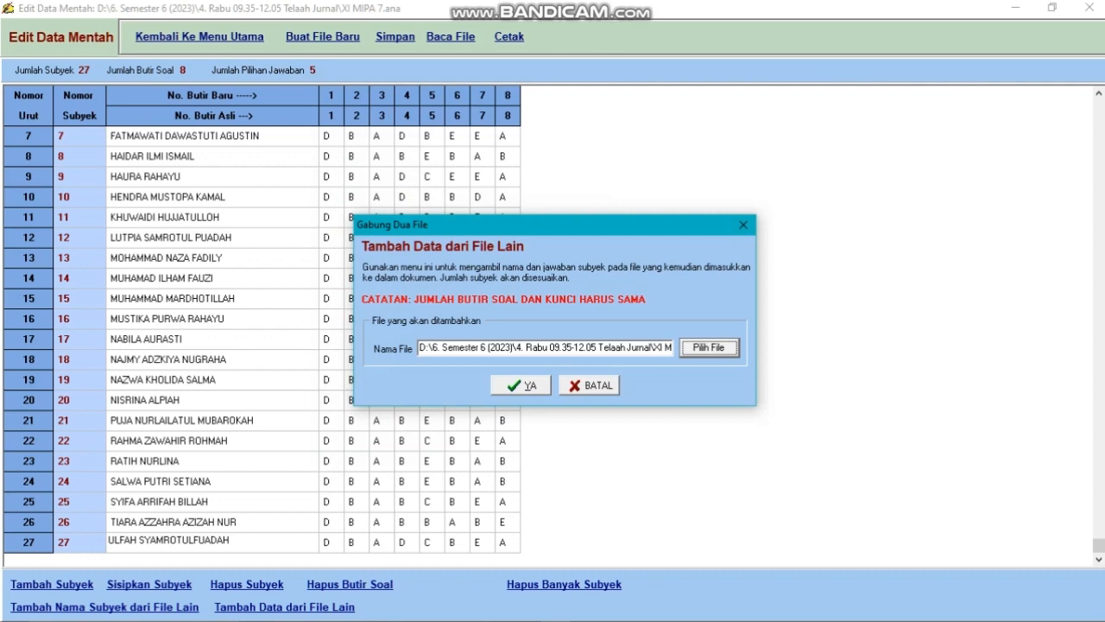
{"action": "left_click", "coordinate": [589, 385]}
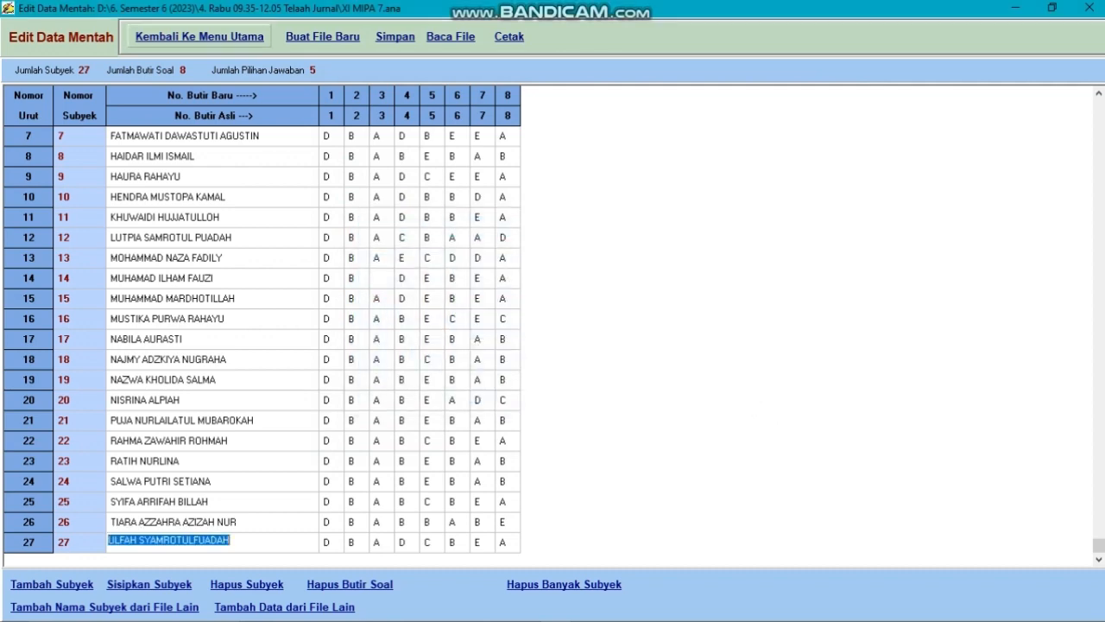
Score the answer data and review the subjects' scores sorted from high to low and in original order, with the name column widened
{"action": "left_click", "coordinate": [199, 36]}
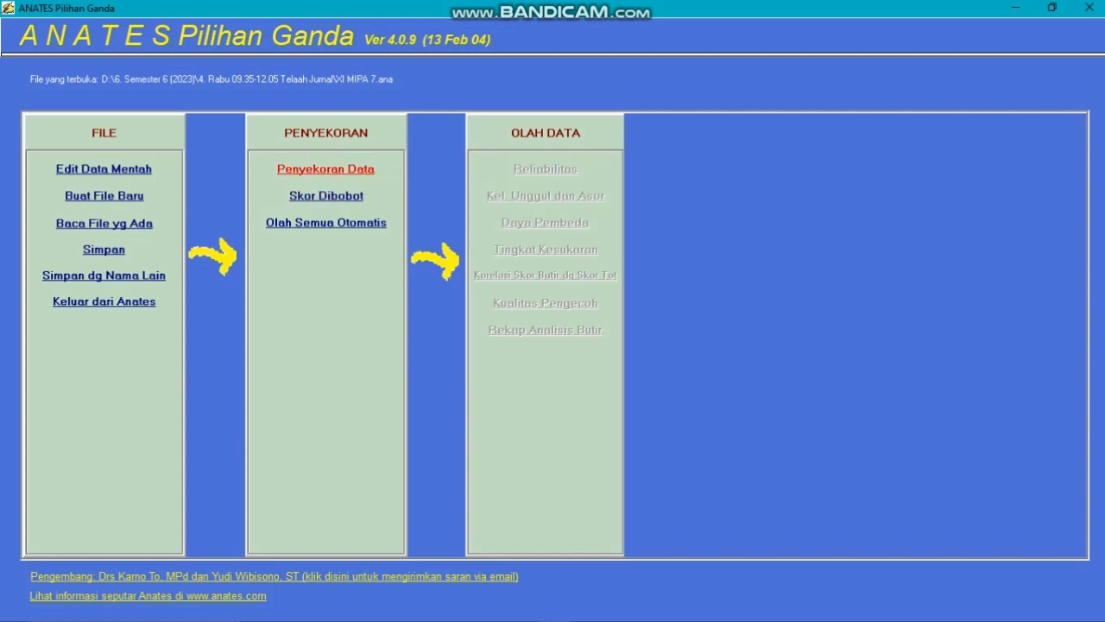
{"action": "left_click", "coordinate": [326, 168]}
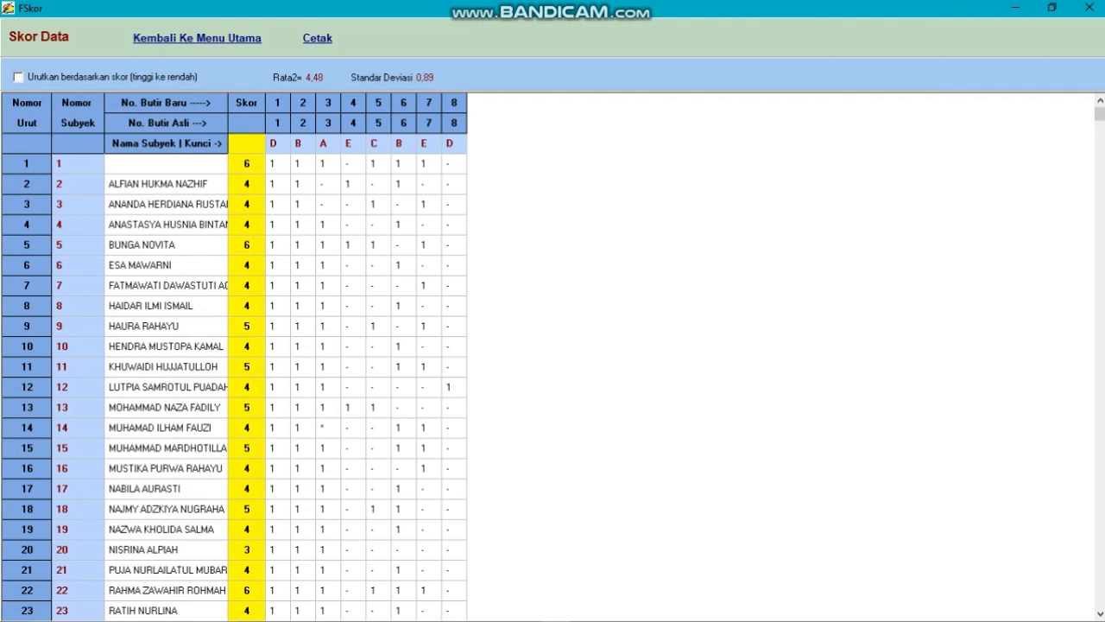
{"action": "left_click", "coordinate": [18, 78]}
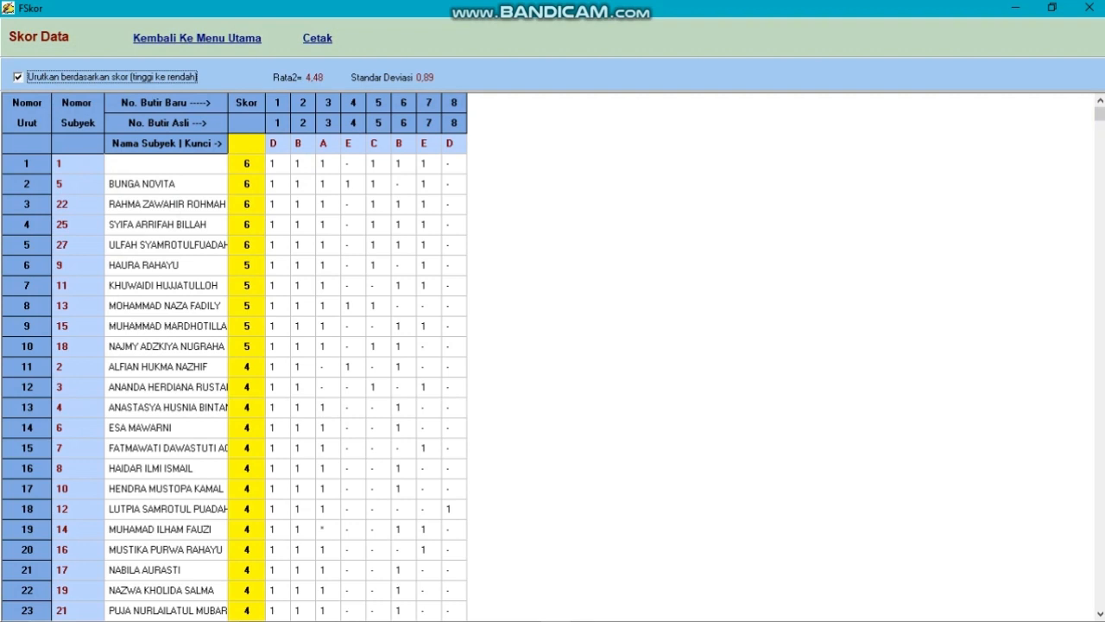
{"action": "left_click_drag", "start_coordinate": [228, 143], "coordinate": [268, 143]}
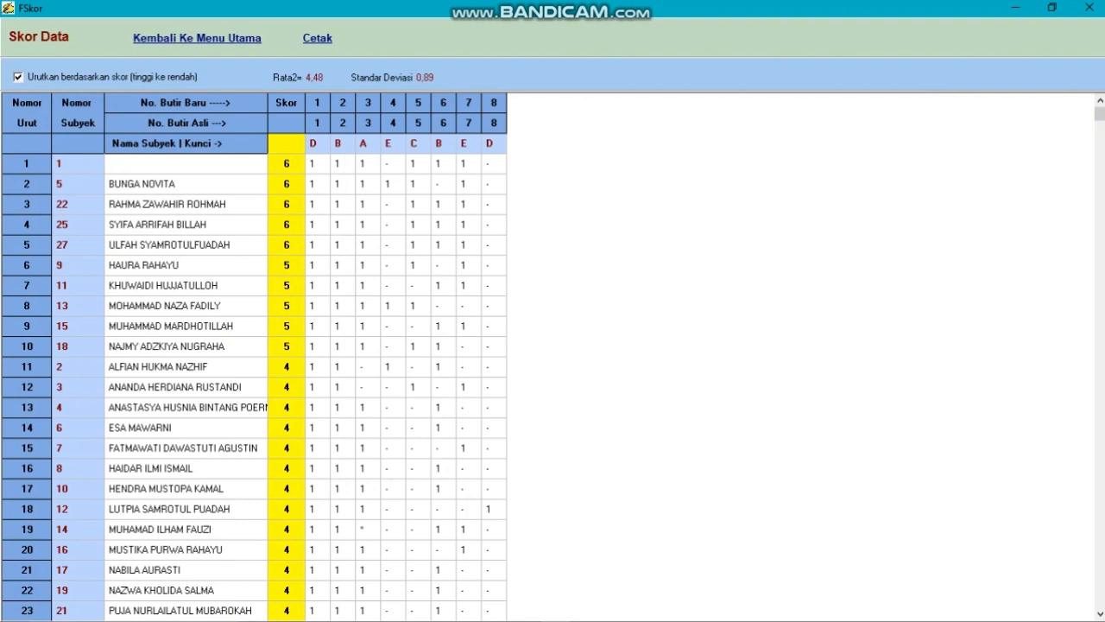
{"action": "left_click", "coordinate": [18, 77]}
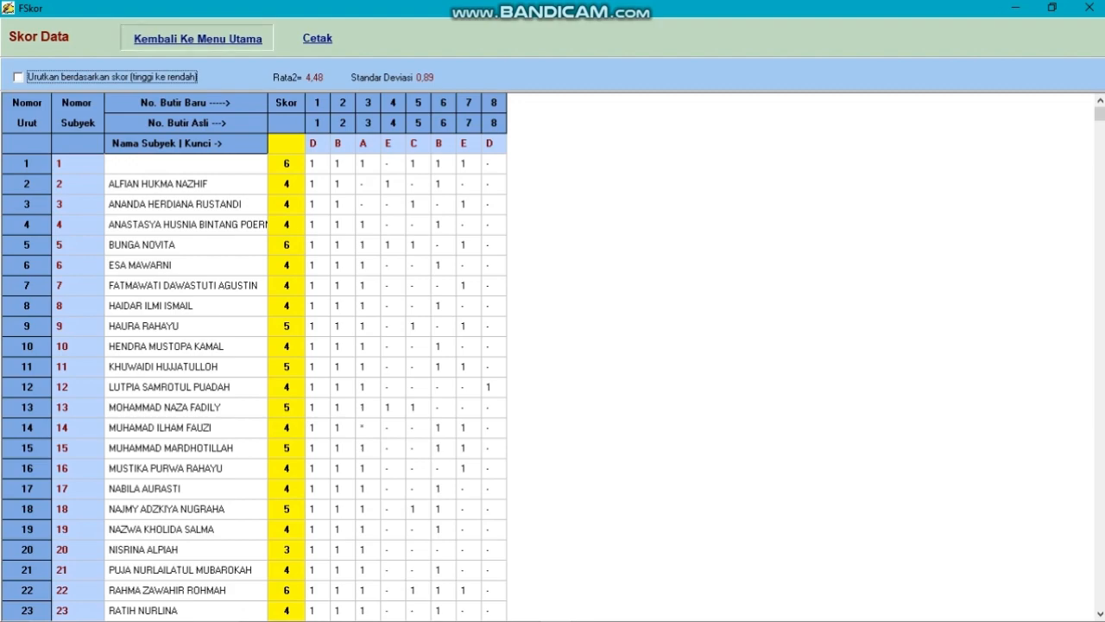
{"action": "left_click", "coordinate": [197, 38]}
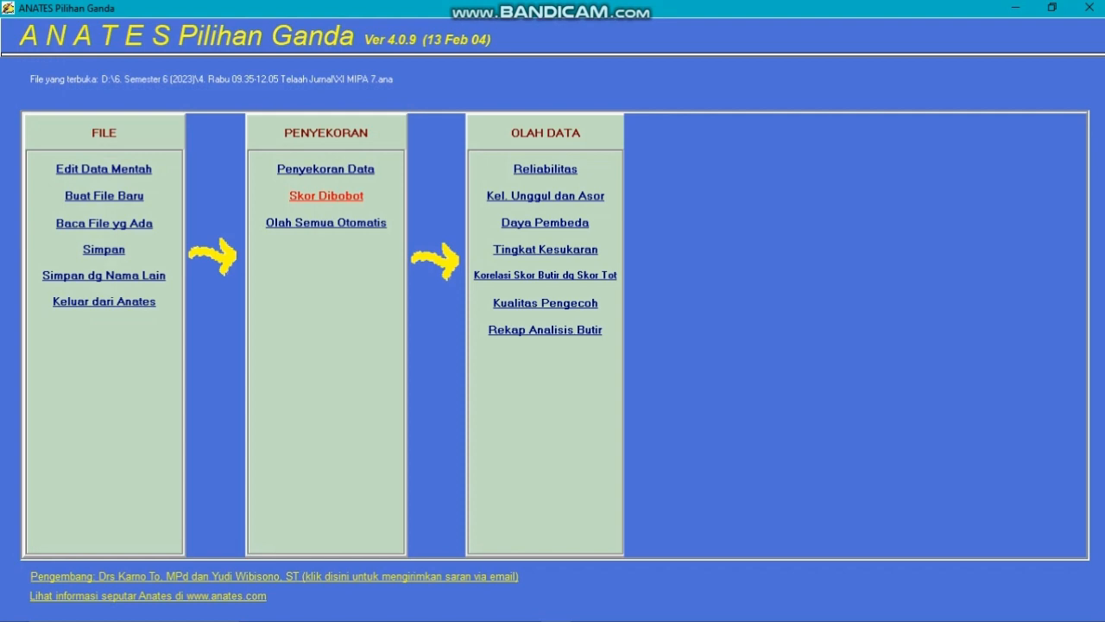
Open the weighted scores with full names showing and accept weights of 1 for correct and 0 for wrong answers
{"action": "left_click", "coordinate": [326, 195]}
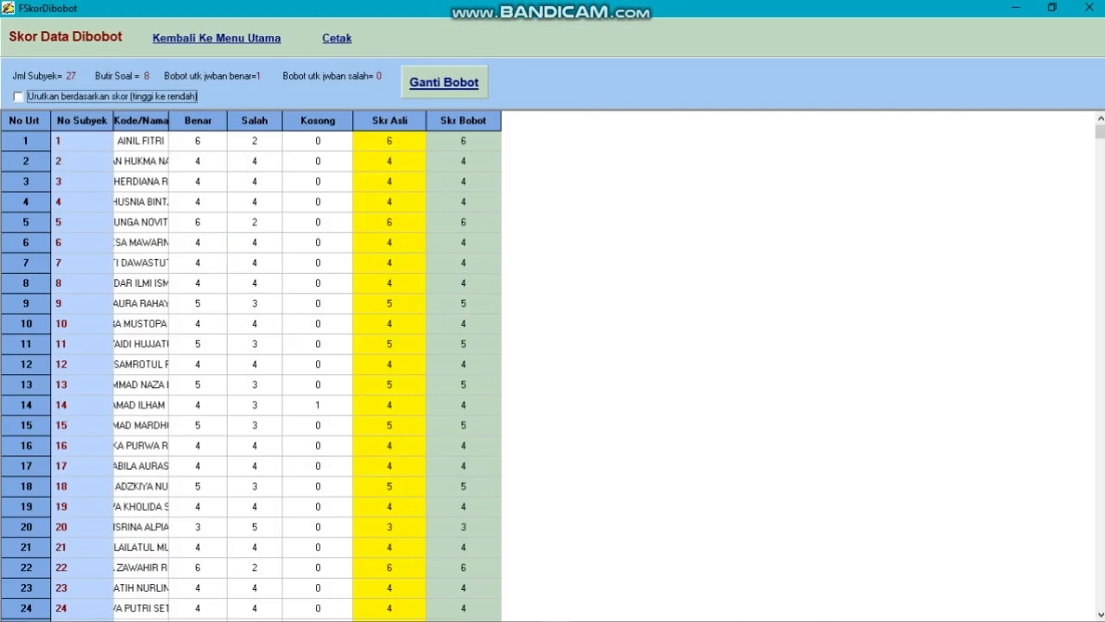
{"action": "left_click_drag", "start_coordinate": [169, 120], "coordinate": [297, 120]}
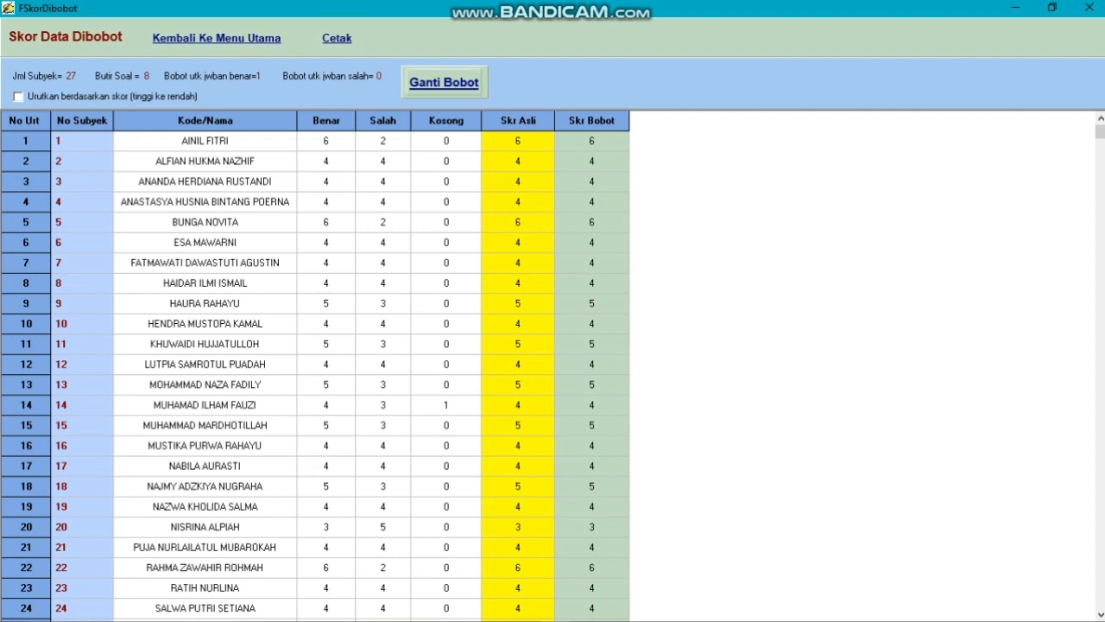
{"action": "left_click", "coordinate": [444, 82]}
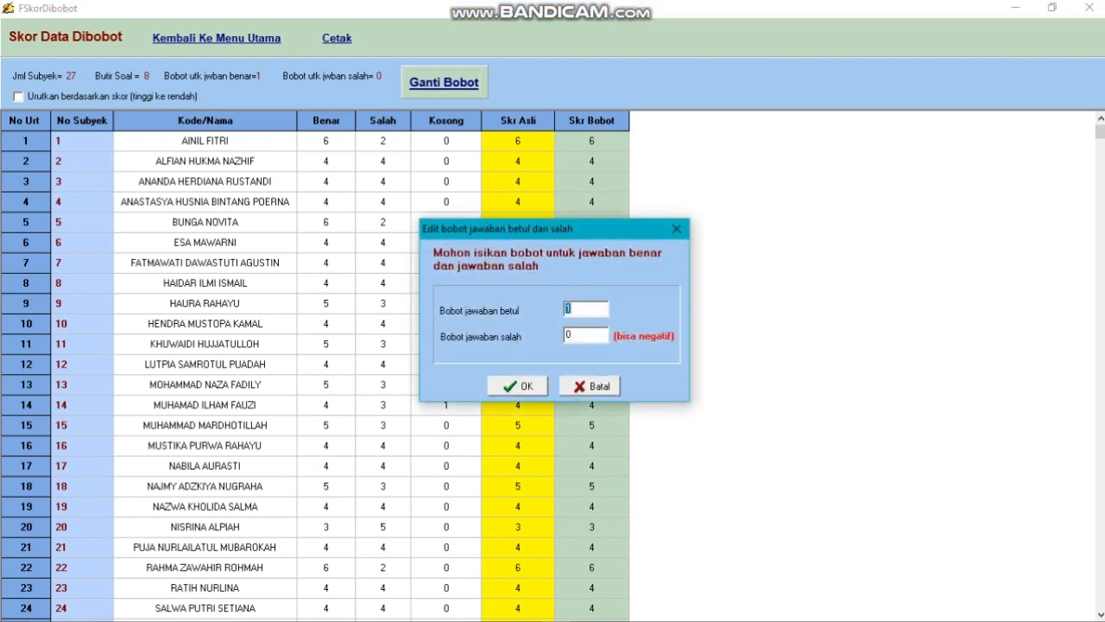
{"action": "left_click", "coordinate": [584, 309]}
{"action": "left_click", "coordinate": [518, 386]}
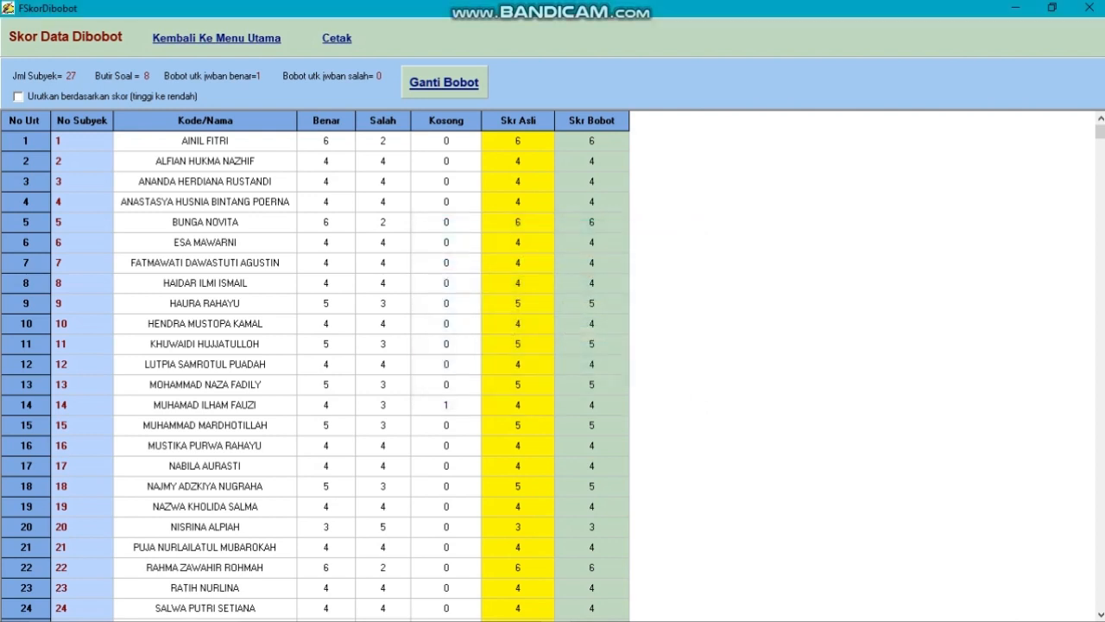
View the weighted scores sorted from high to low, restore the original order and return to the main menu
{"action": "left_click", "coordinate": [18, 97]}
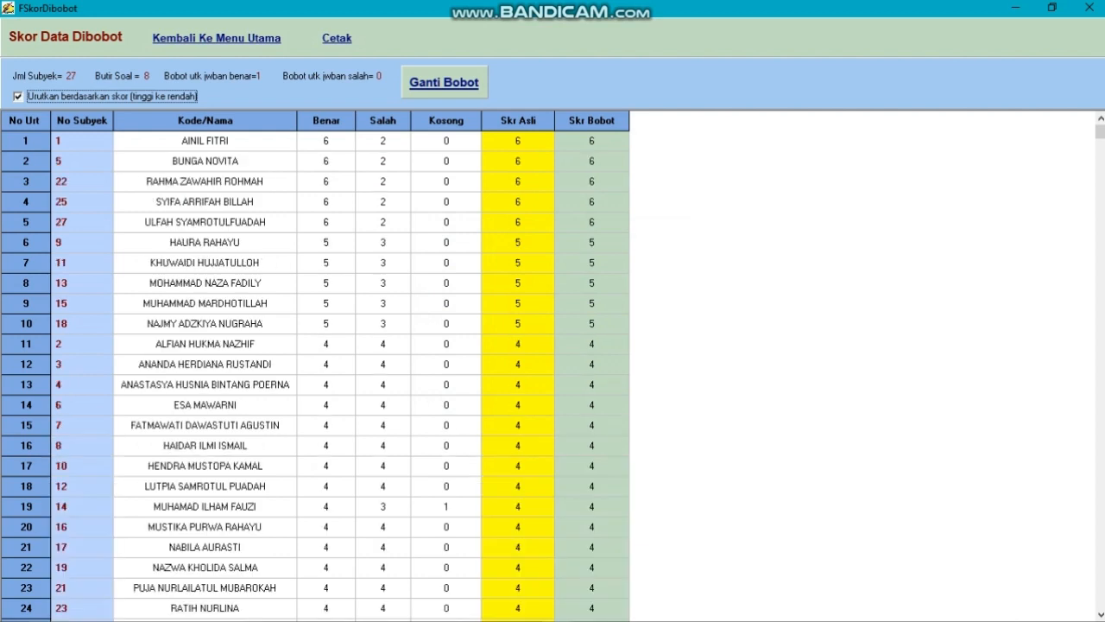
{"action": "key", "text": "space"}
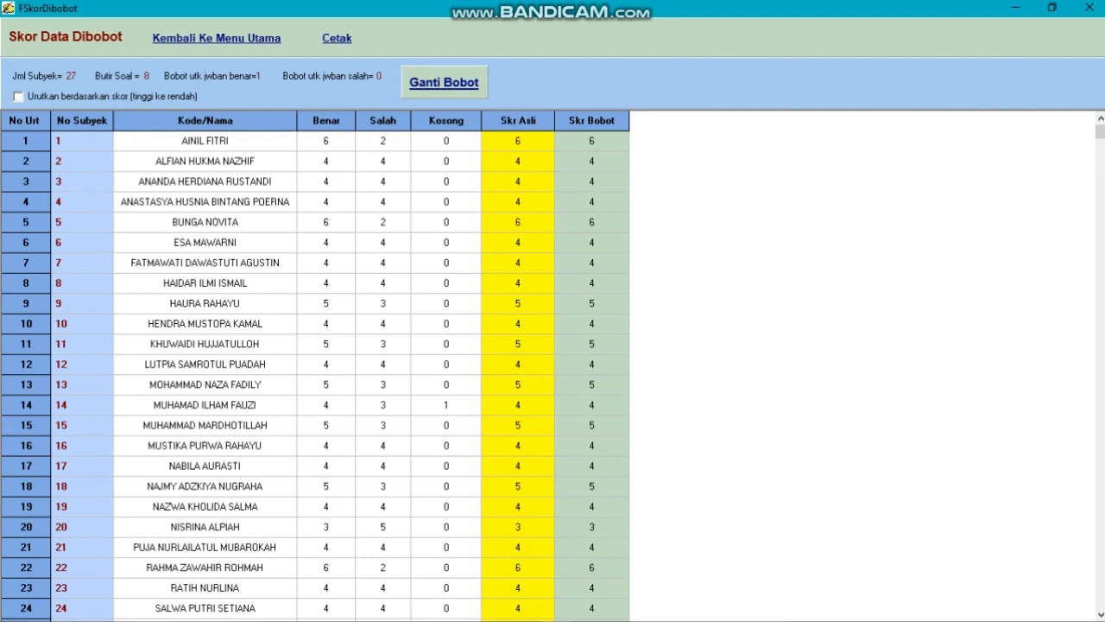
{"action": "left_click", "coordinate": [216, 38]}
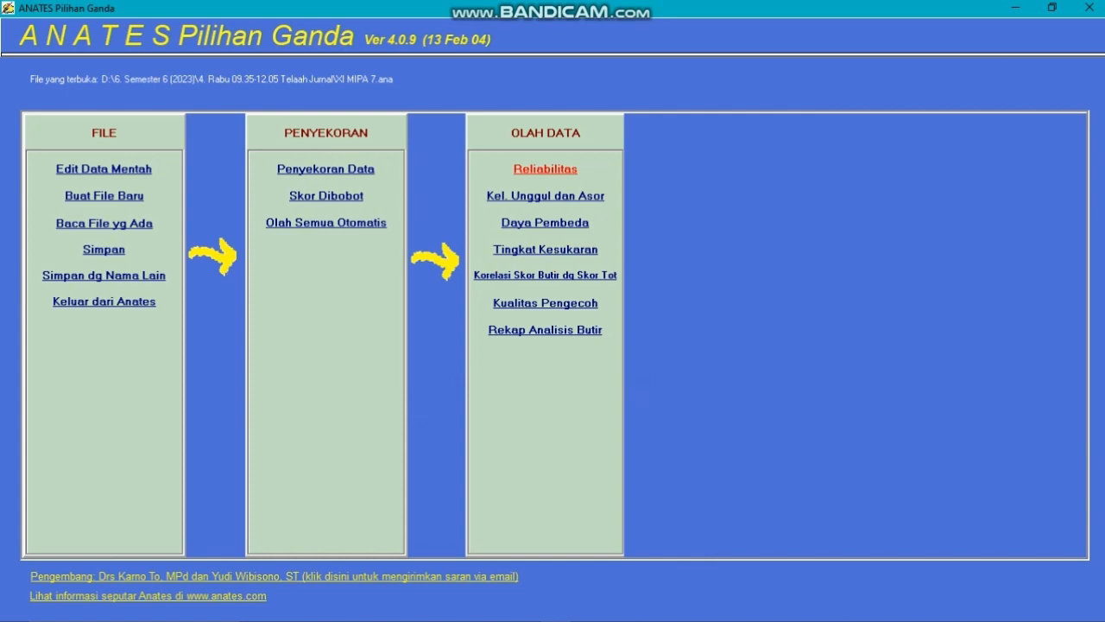
View the test reliability results with the subject name column widened and return to the main menu
{"action": "left_click", "coordinate": [544, 168]}
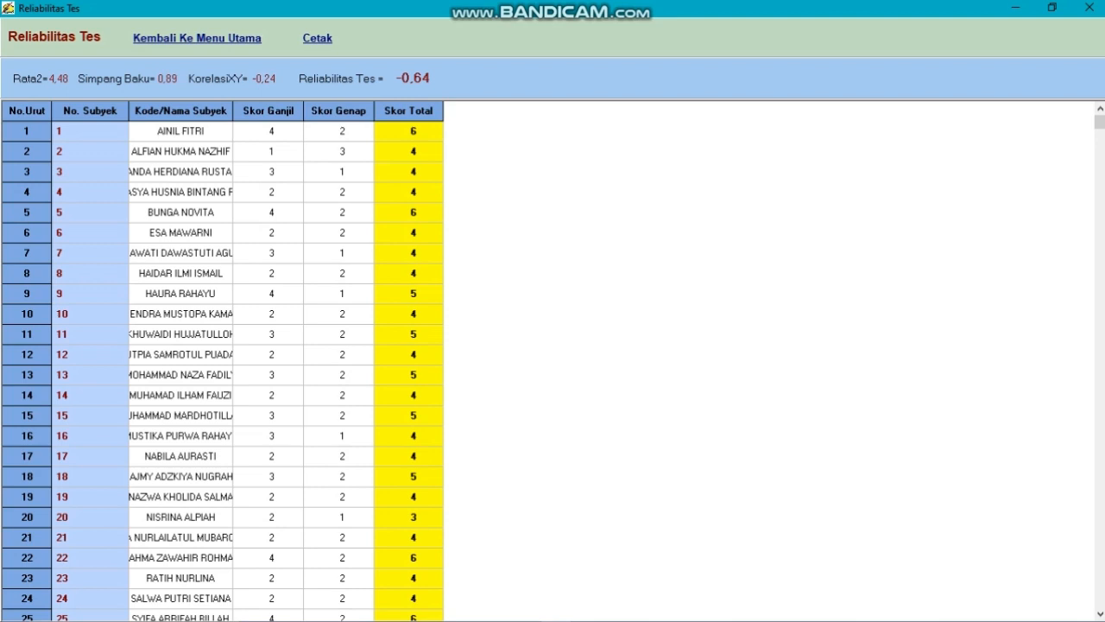
{"action": "left_click_drag", "start_coordinate": [233, 111], "coordinate": [301, 110]}
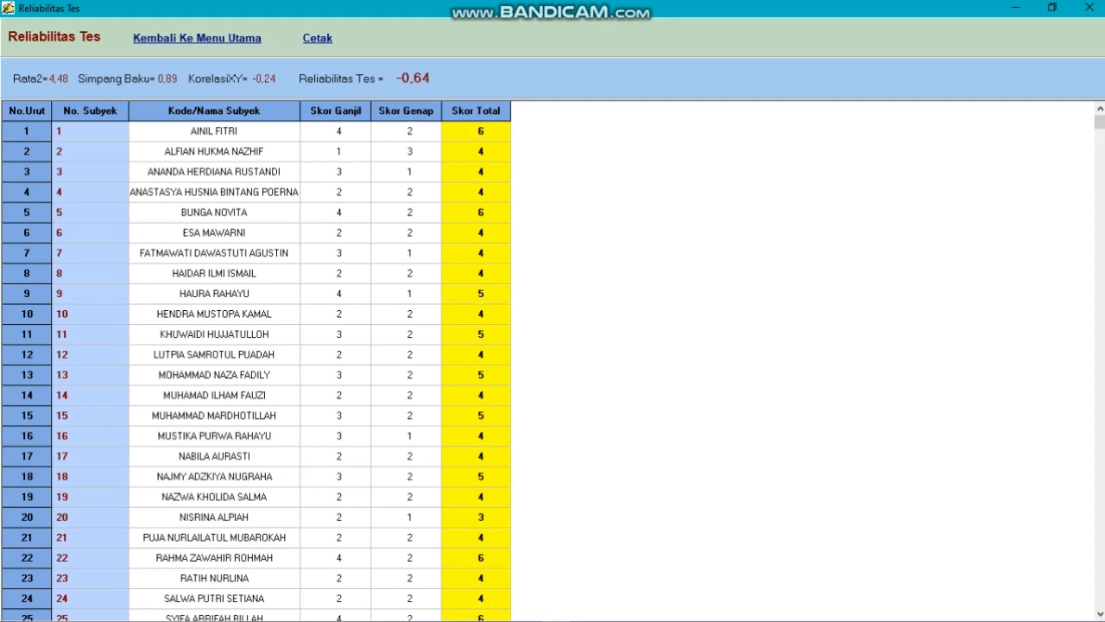
{"action": "left_click", "coordinate": [197, 38]}
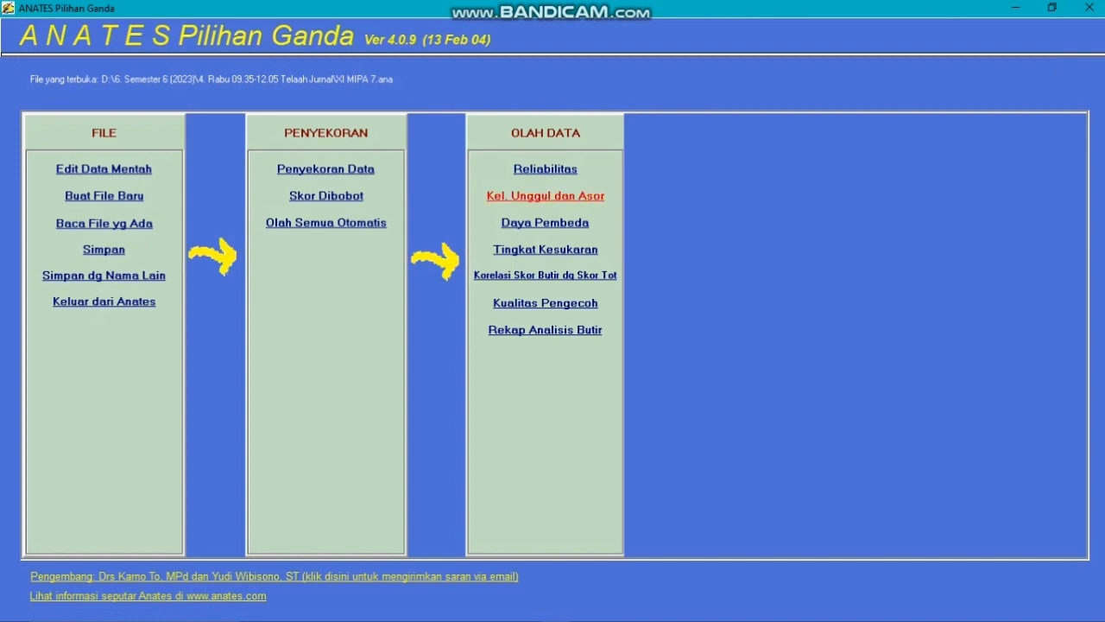
Examine the upper and lower groups, enlarging the upper group's area and widening both name columns
{"action": "left_click", "coordinate": [546, 195]}
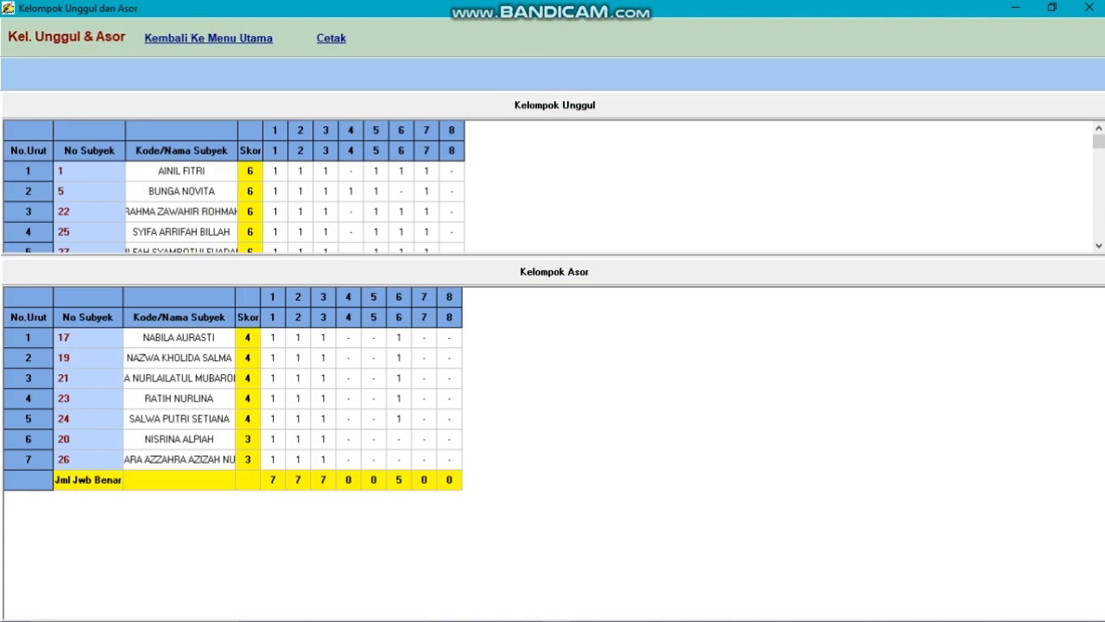
{"action": "left_click_drag", "start_coordinate": [553, 256], "coordinate": [553, 323]}
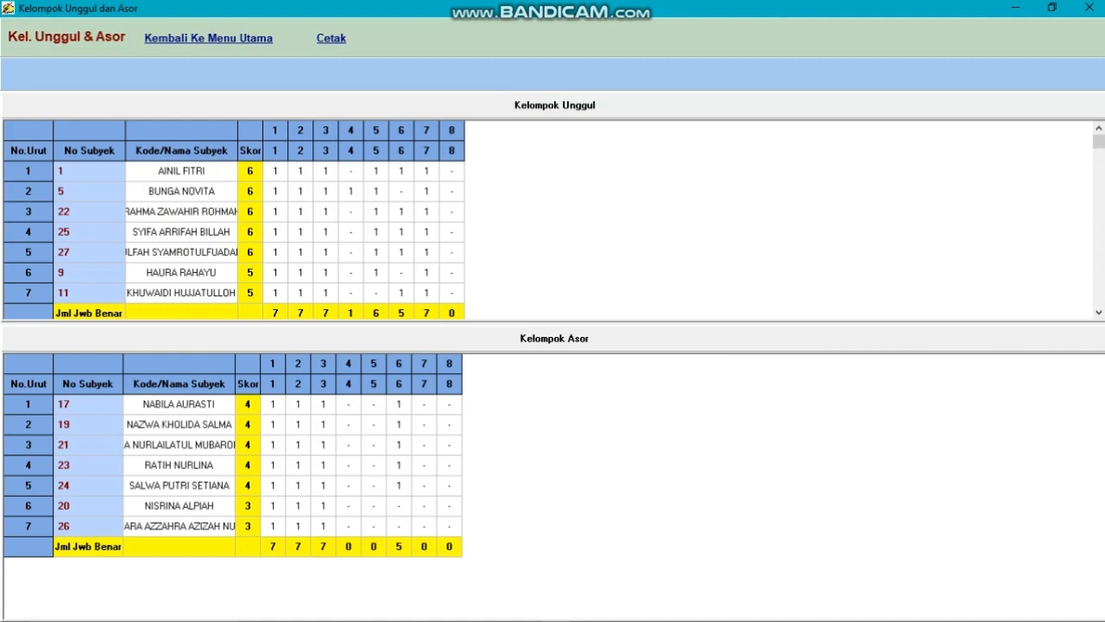
{"action": "left_click_drag", "start_coordinate": [237, 150], "coordinate": [277, 150]}
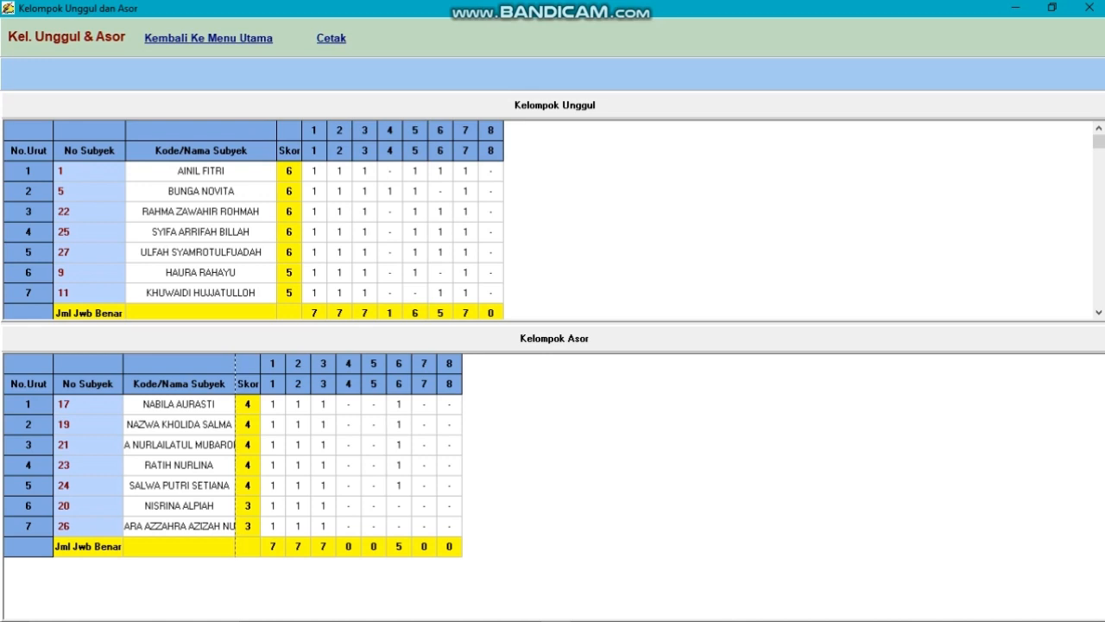
{"action": "left_click_drag", "start_coordinate": [235, 371], "coordinate": [264, 371]}
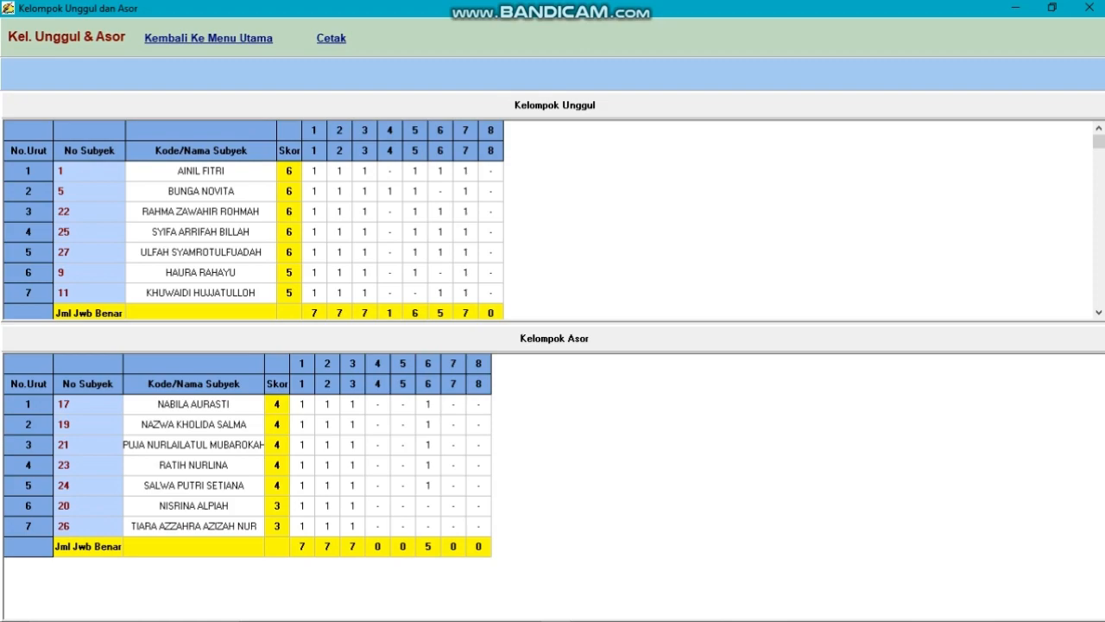
{"action": "left_click", "coordinate": [208, 38]}
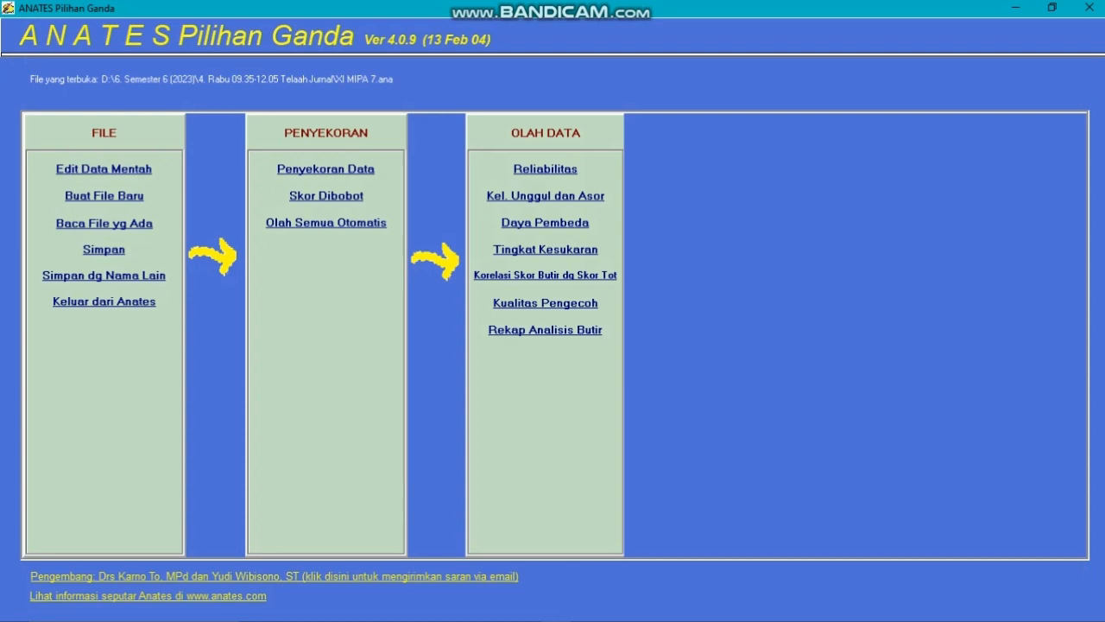
Examine the discrimination index and the difficulty level of each test item
{"action": "left_click", "coordinate": [545, 223]}
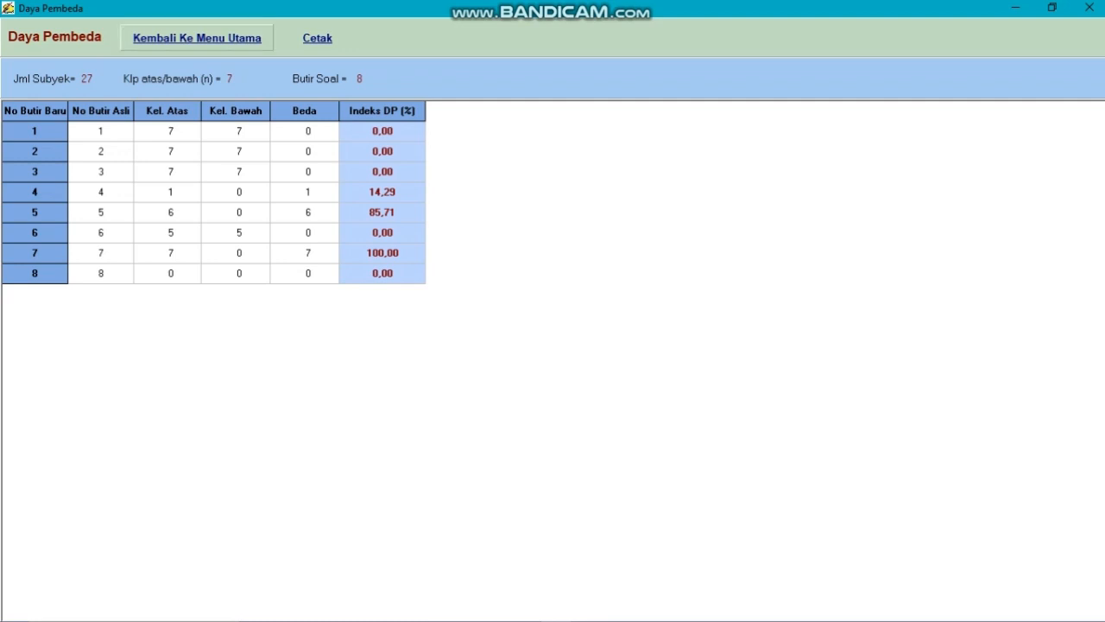
{"action": "left_click", "coordinate": [197, 38]}
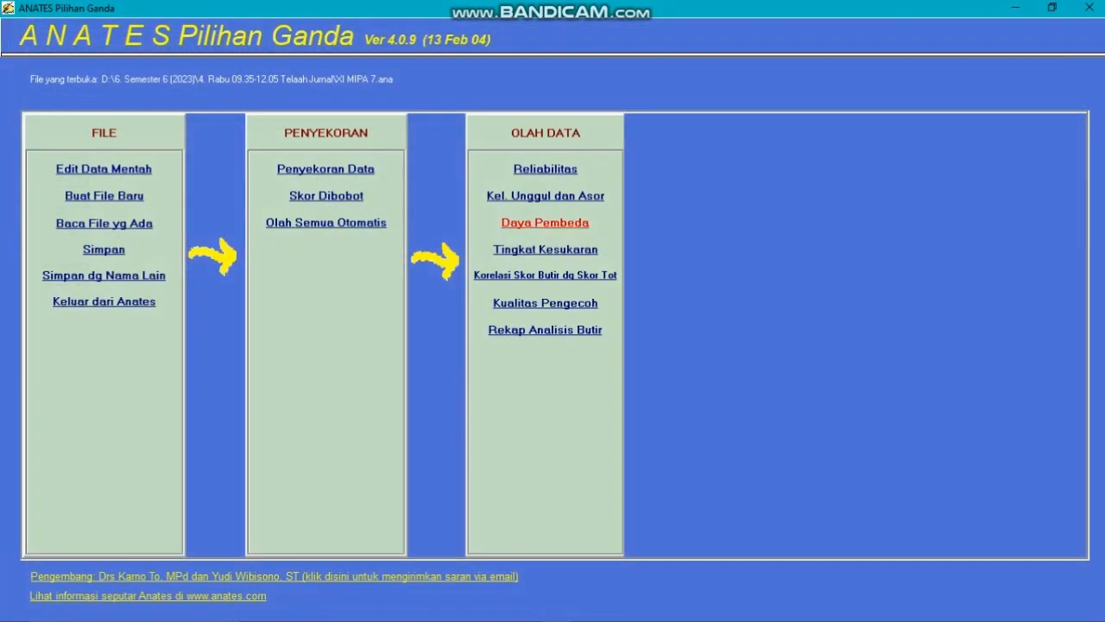
{"action": "left_click", "coordinate": [544, 249]}
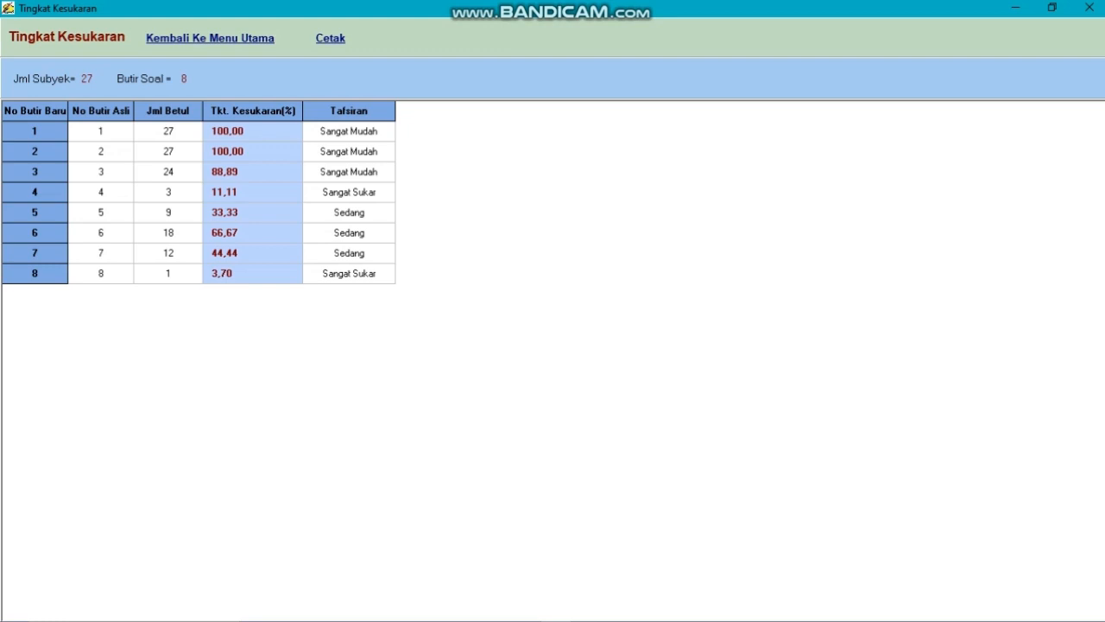
{"action": "left_click", "coordinate": [210, 38]}
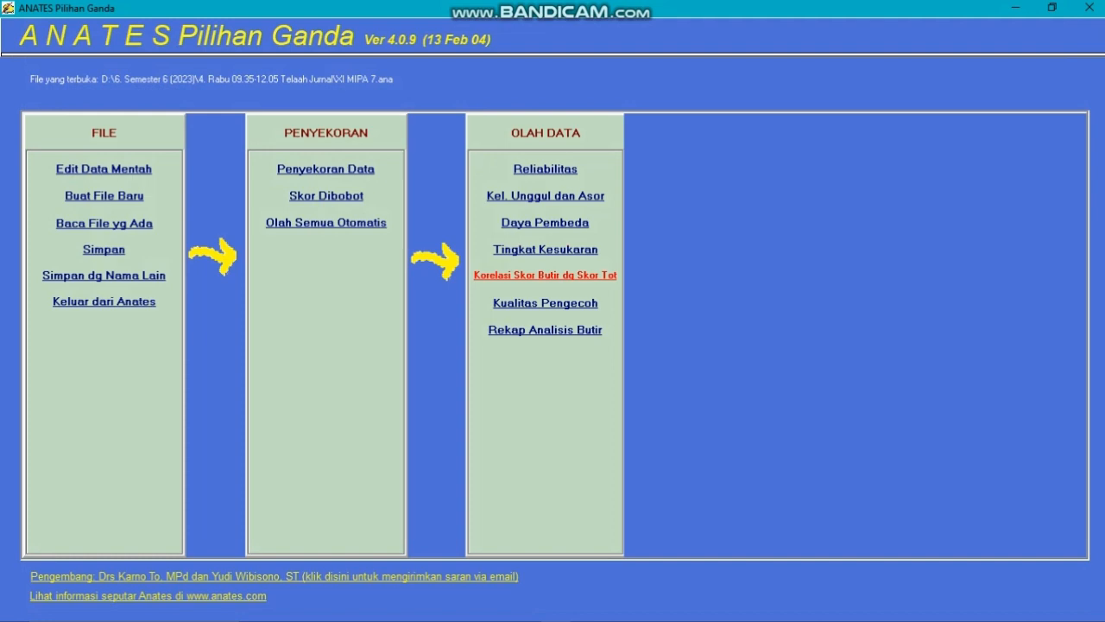
Examine the item-total score correlations alongside the significance limits table and return to the main menu
{"action": "left_click", "coordinate": [545, 275]}
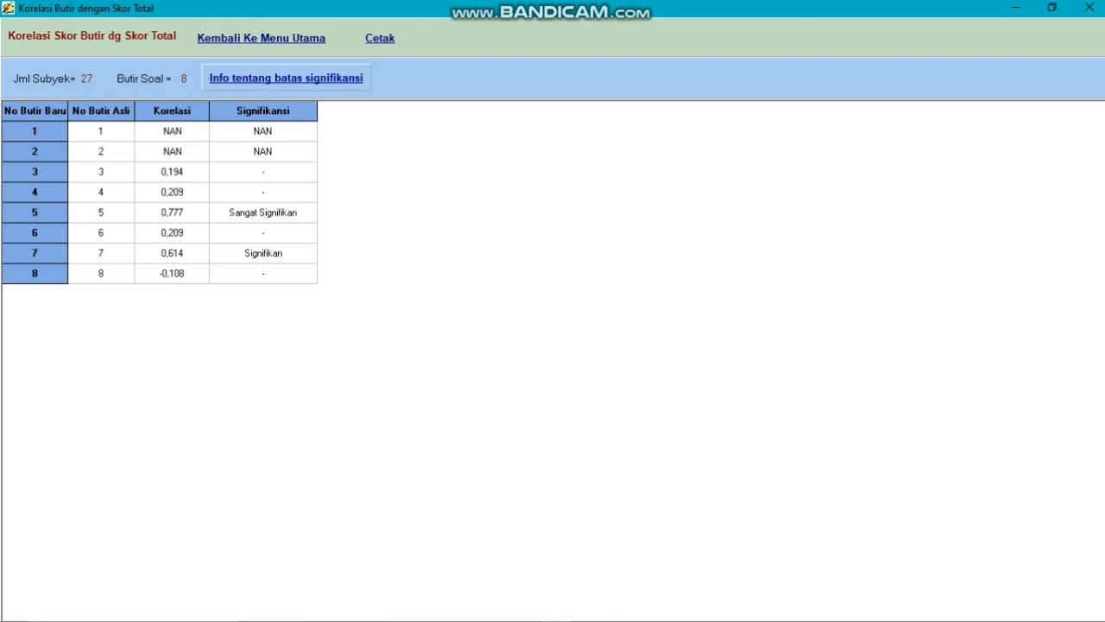
{"action": "left_click", "coordinate": [286, 78]}
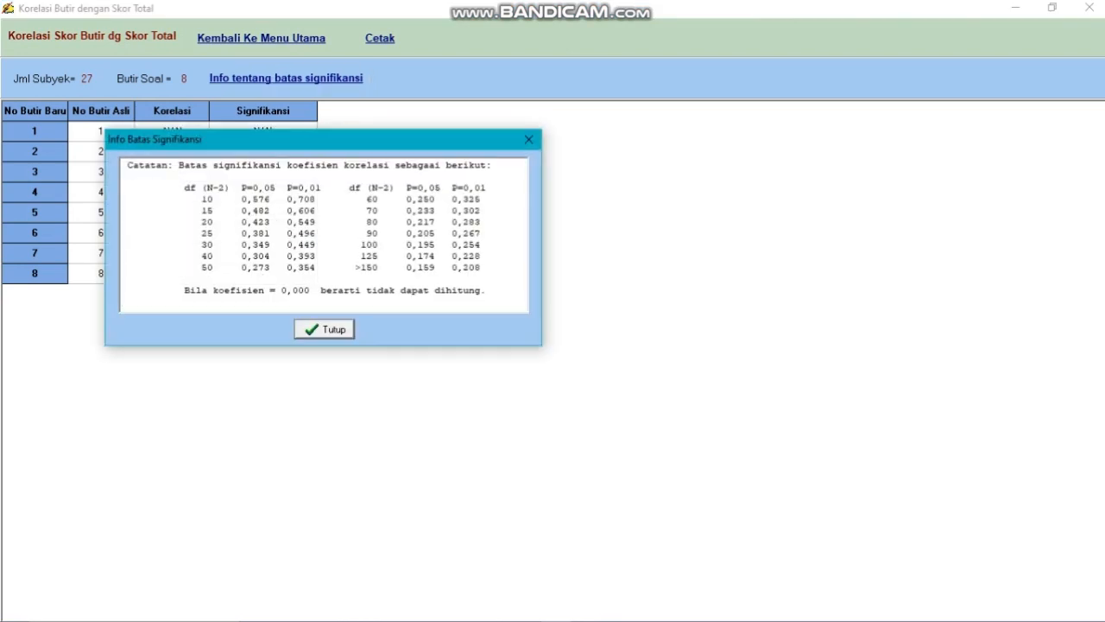
{"action": "left_click_drag", "start_coordinate": [377, 143], "coordinate": [675, 99]}
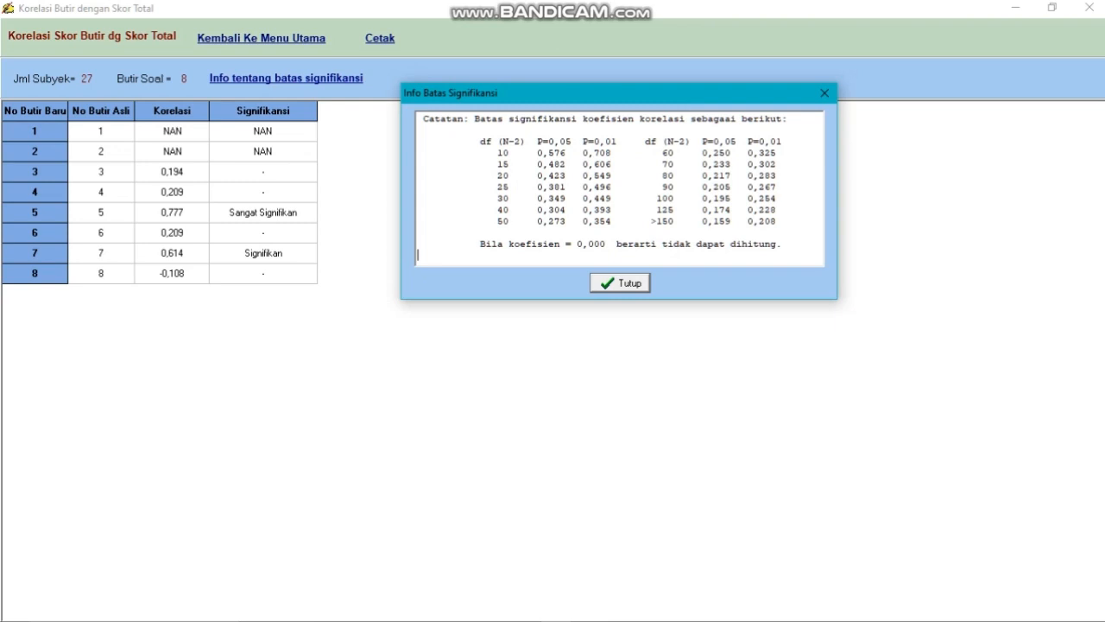
{"action": "key", "text": "Return"}
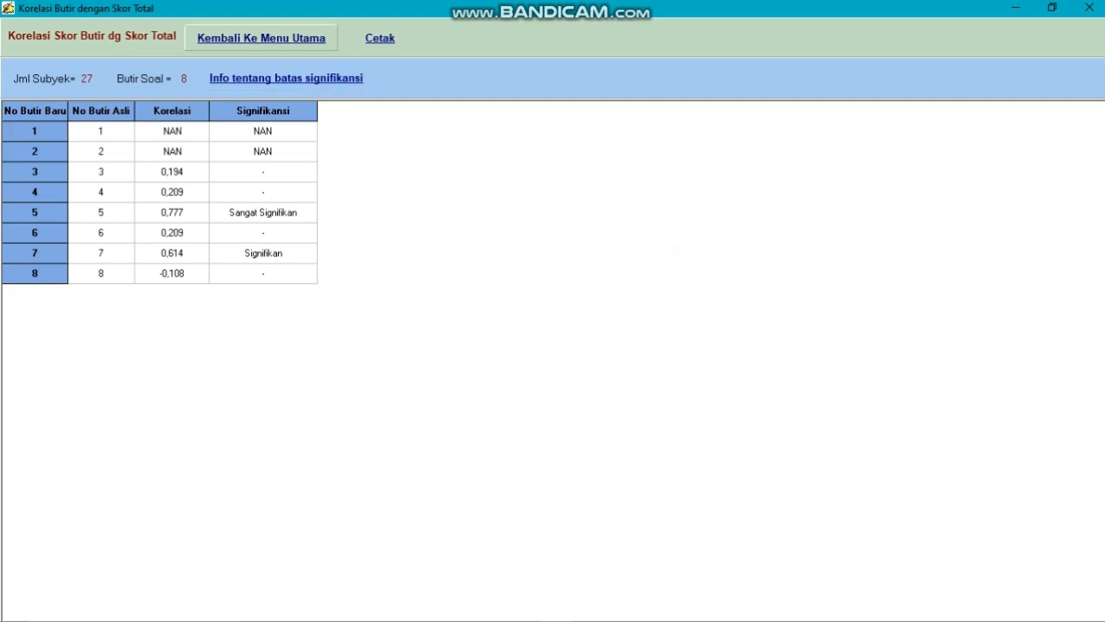
{"action": "left_click", "coordinate": [261, 38]}
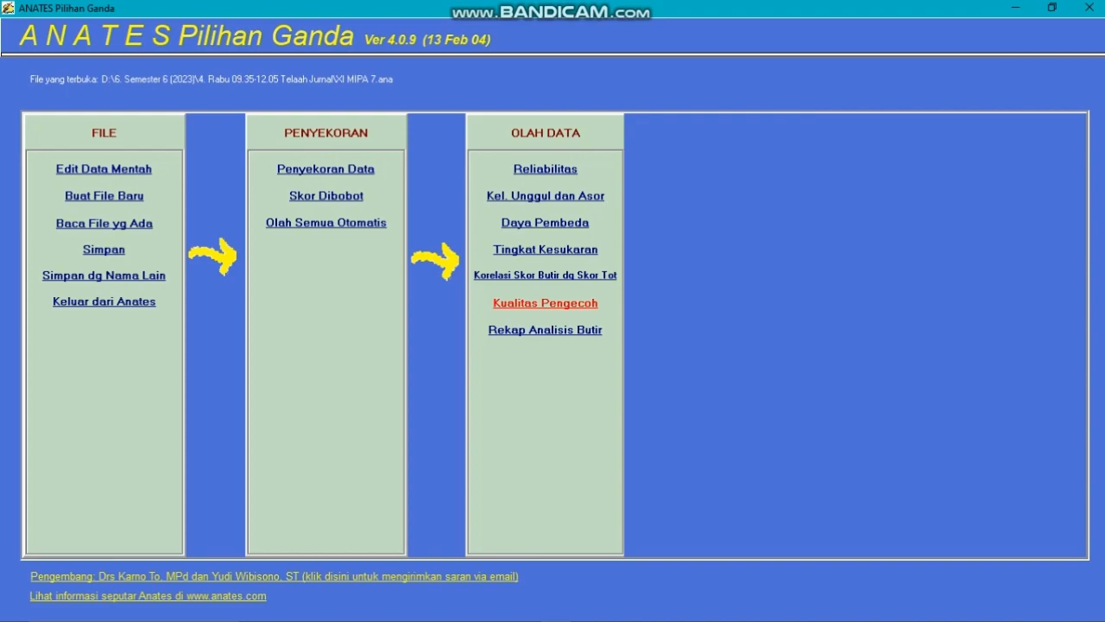
Examine the distractor quality of each item and the item analysis recap, and return to the main menu
{"action": "left_click", "coordinate": [545, 302]}
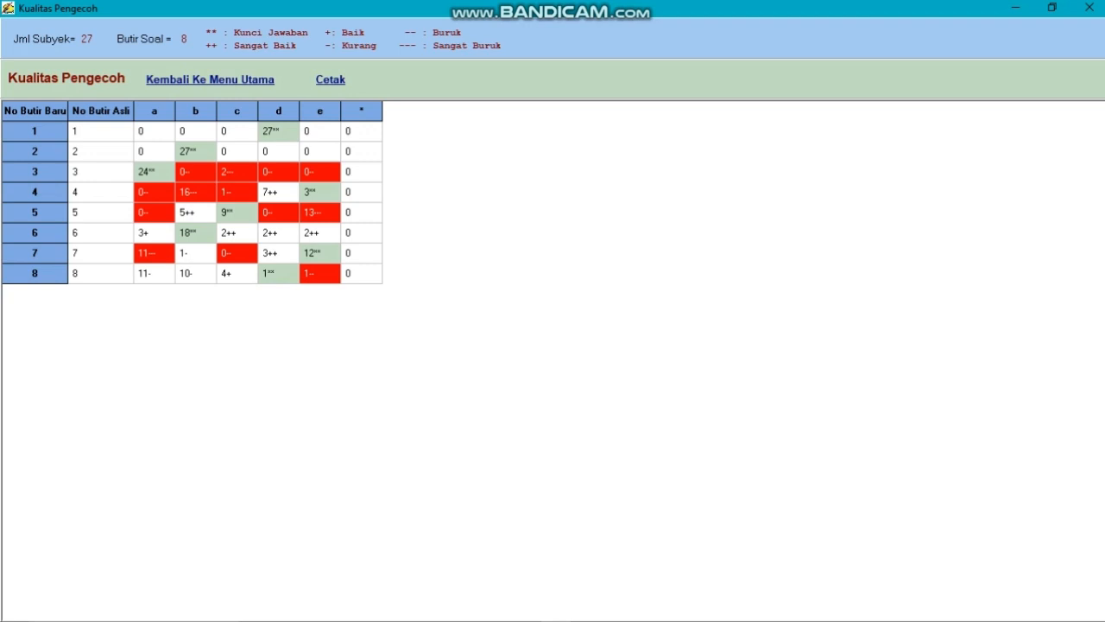
{"action": "left_click", "coordinate": [210, 79]}
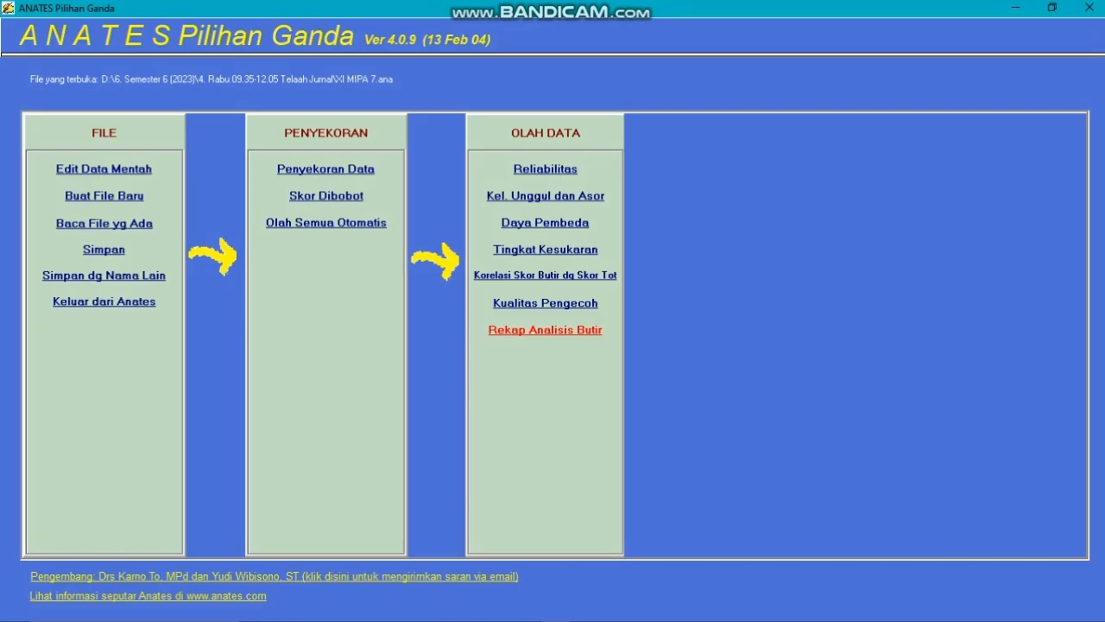
{"action": "left_click", "coordinate": [545, 329]}
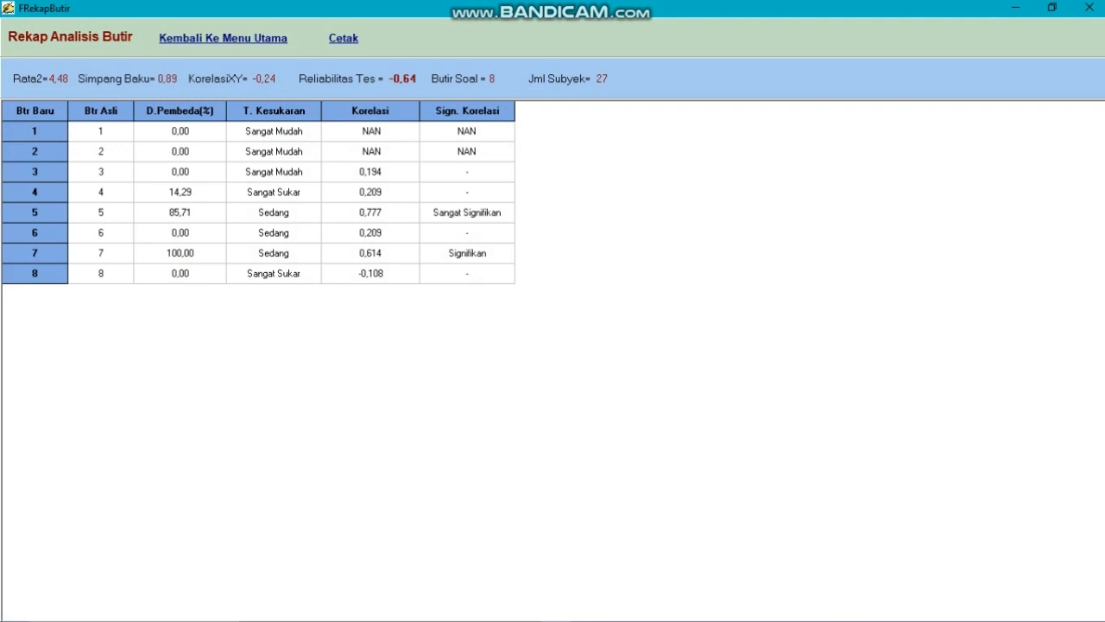
{"action": "left_click", "coordinate": [223, 38]}
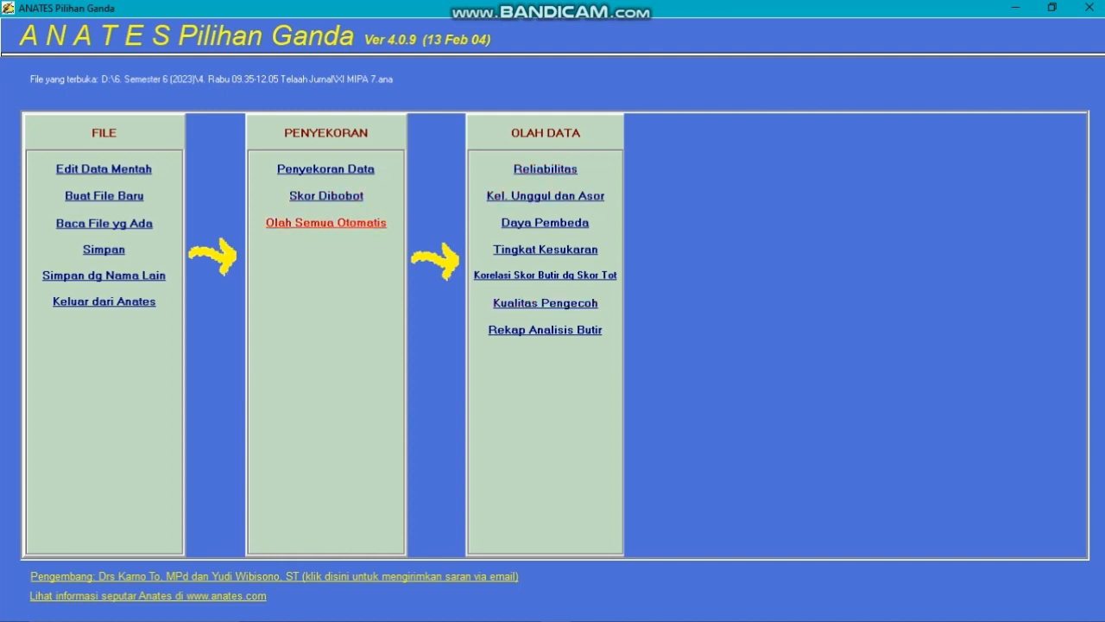
Process all analyses automatically and review the combined report from the weighted scores through the item analysis recap
{"action": "left_click", "coordinate": [327, 222]}
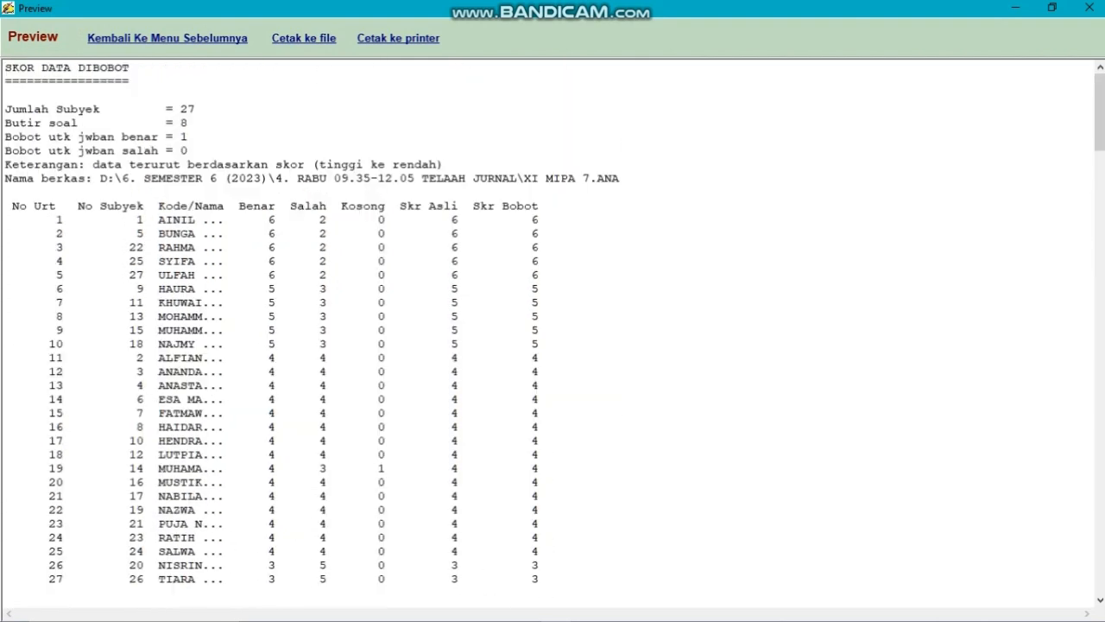
{"action": "scroll", "coordinate": [552, 329], "scroll_direction": "down", "scroll_amount": 8}
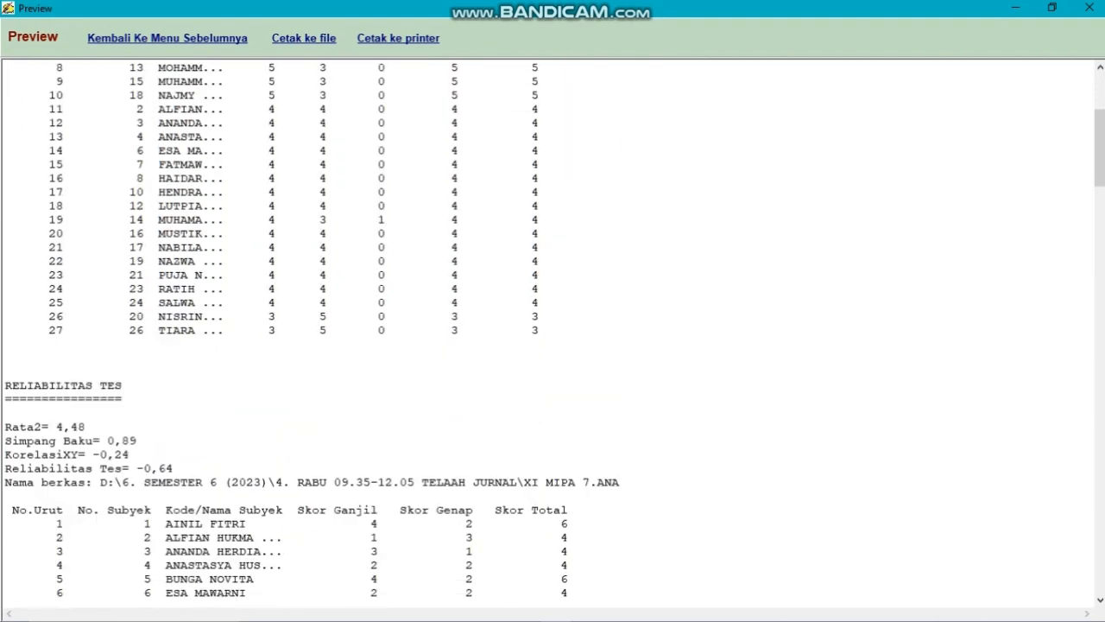
{"action": "scroll", "coordinate": [553, 328], "scroll_direction": "down", "scroll_amount": 20}
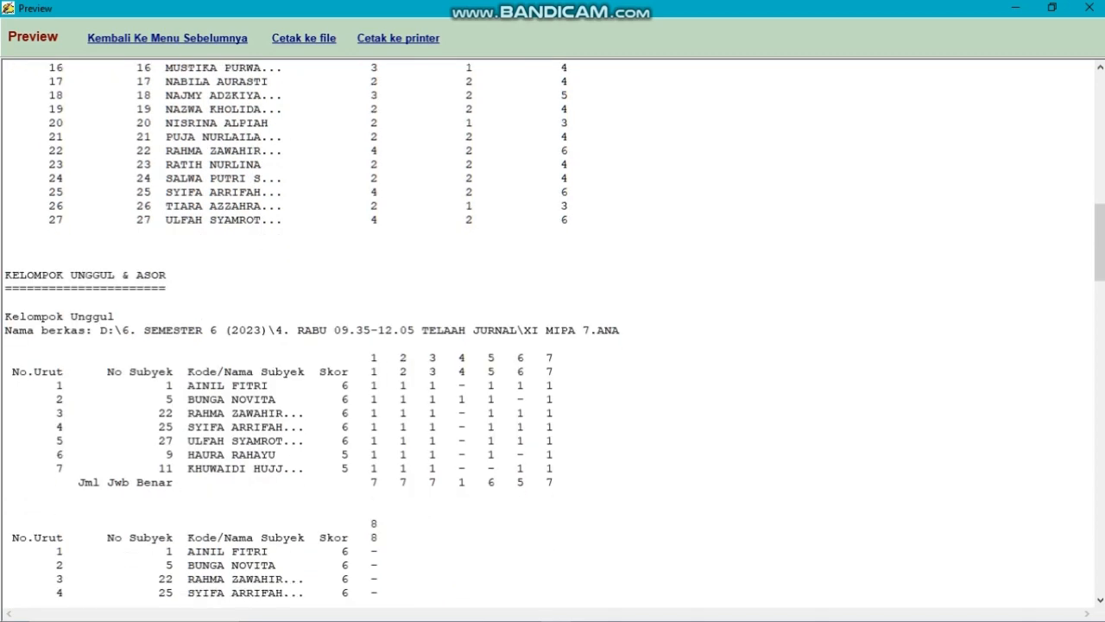
{"action": "scroll", "coordinate": [553, 328], "scroll_direction": "down", "scroll_amount": 8}
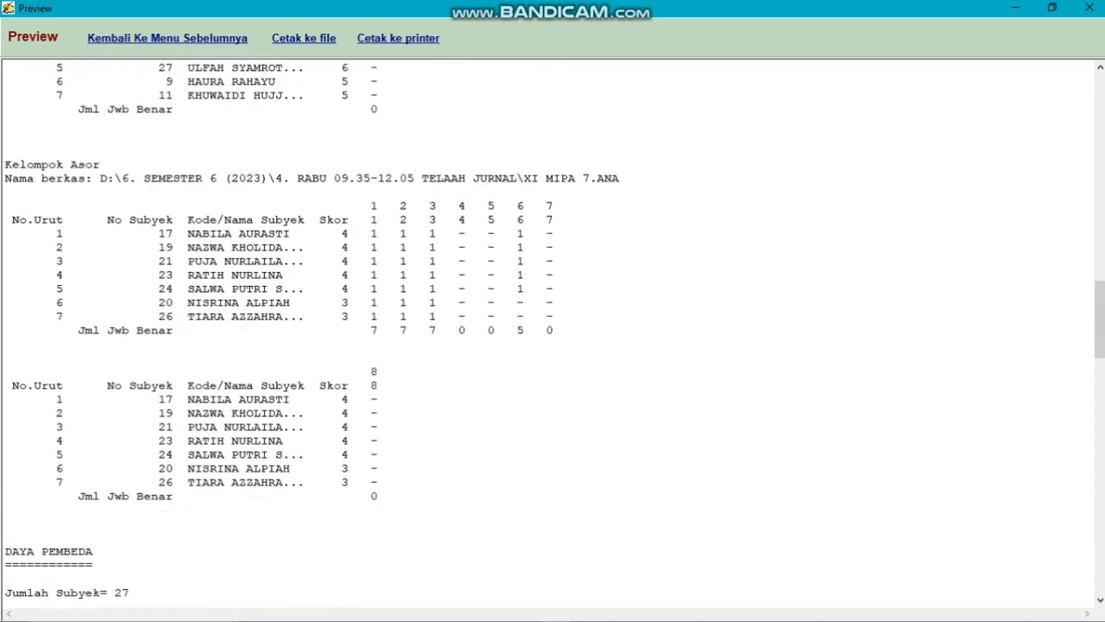
{"action": "scroll", "coordinate": [553, 328], "scroll_direction": "down", "scroll_amount": 16}
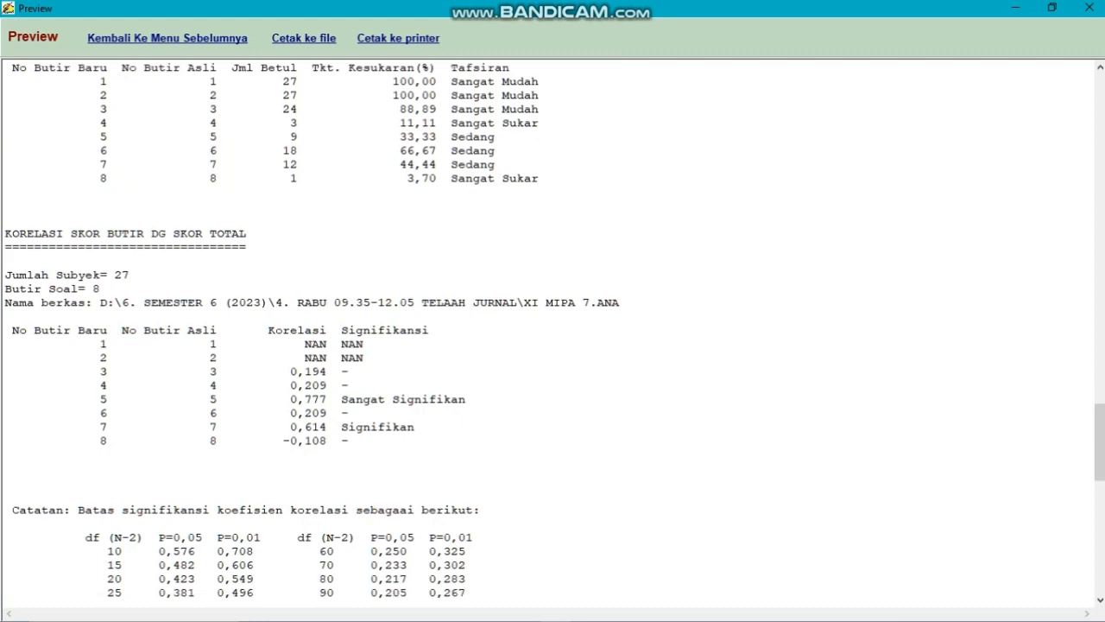
{"action": "scroll", "coordinate": [552, 328], "scroll_direction": "down", "scroll_amount": 9}
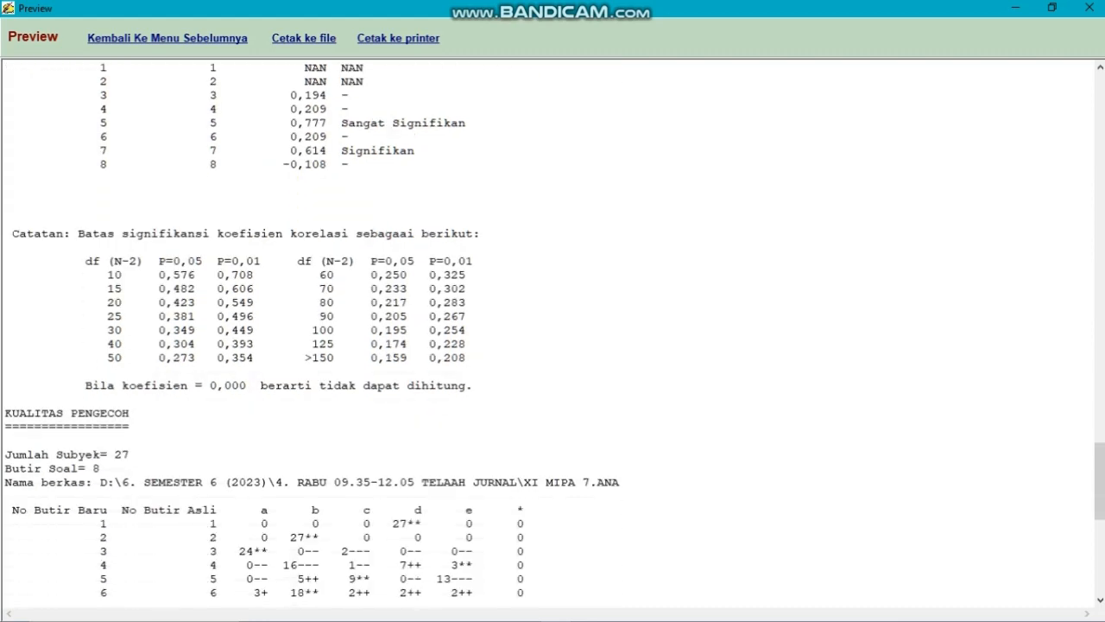
{"action": "scroll", "coordinate": [553, 328], "scroll_direction": "down", "scroll_amount": 10}
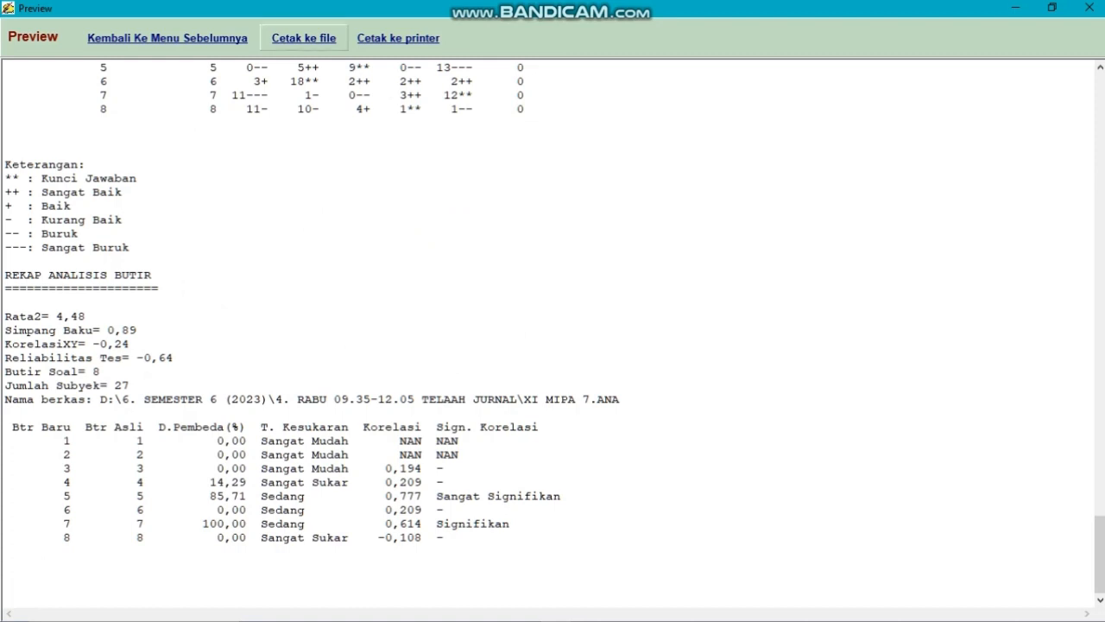
View the option for printing the combined report to a text file, dismiss it without saving, and return to the main menu
{"action": "left_click", "coordinate": [304, 38]}
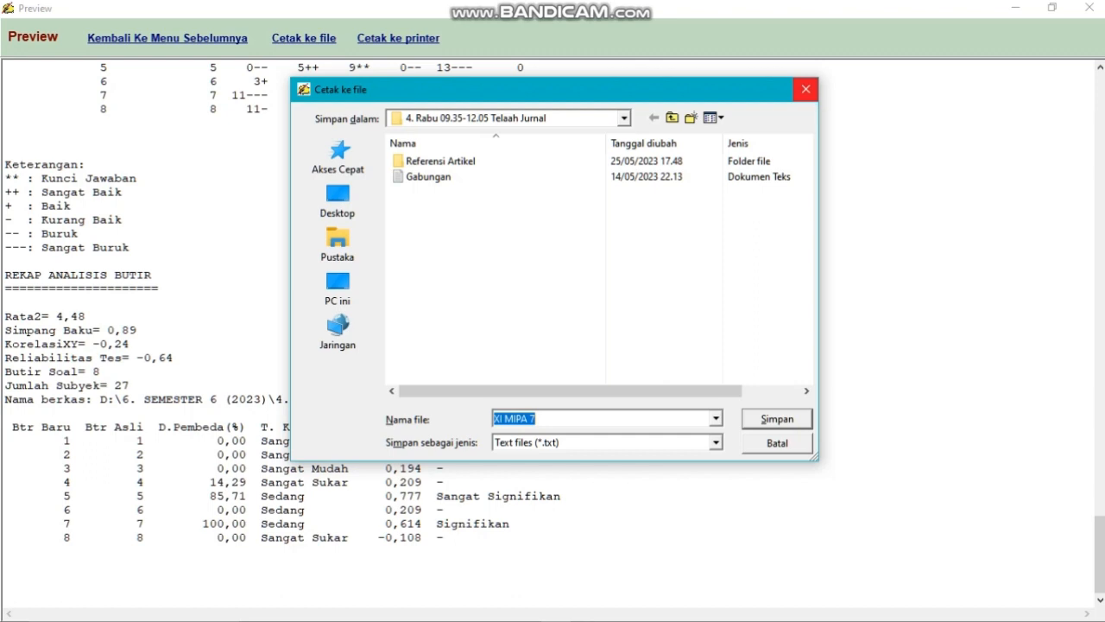
{"action": "left_click", "coordinate": [805, 89]}
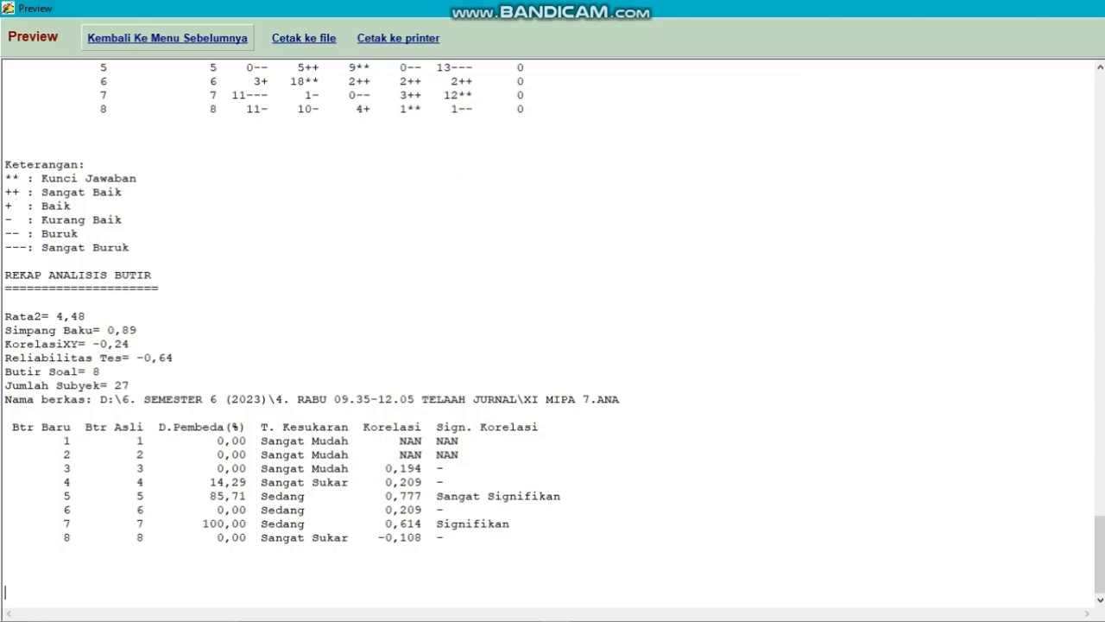
{"action": "left_click", "coordinate": [167, 38]}
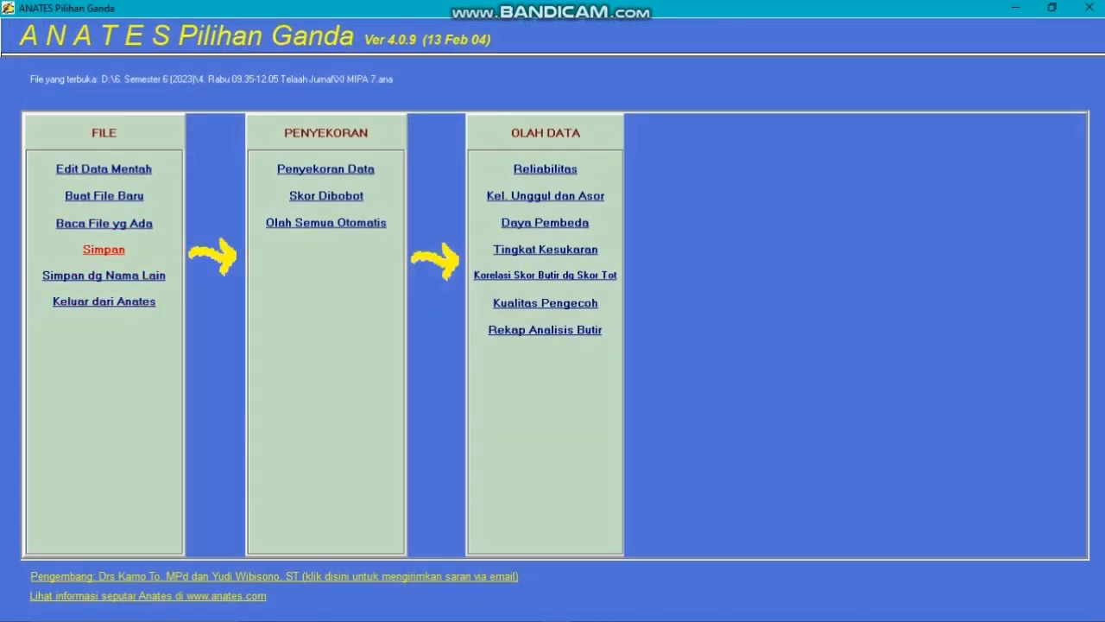